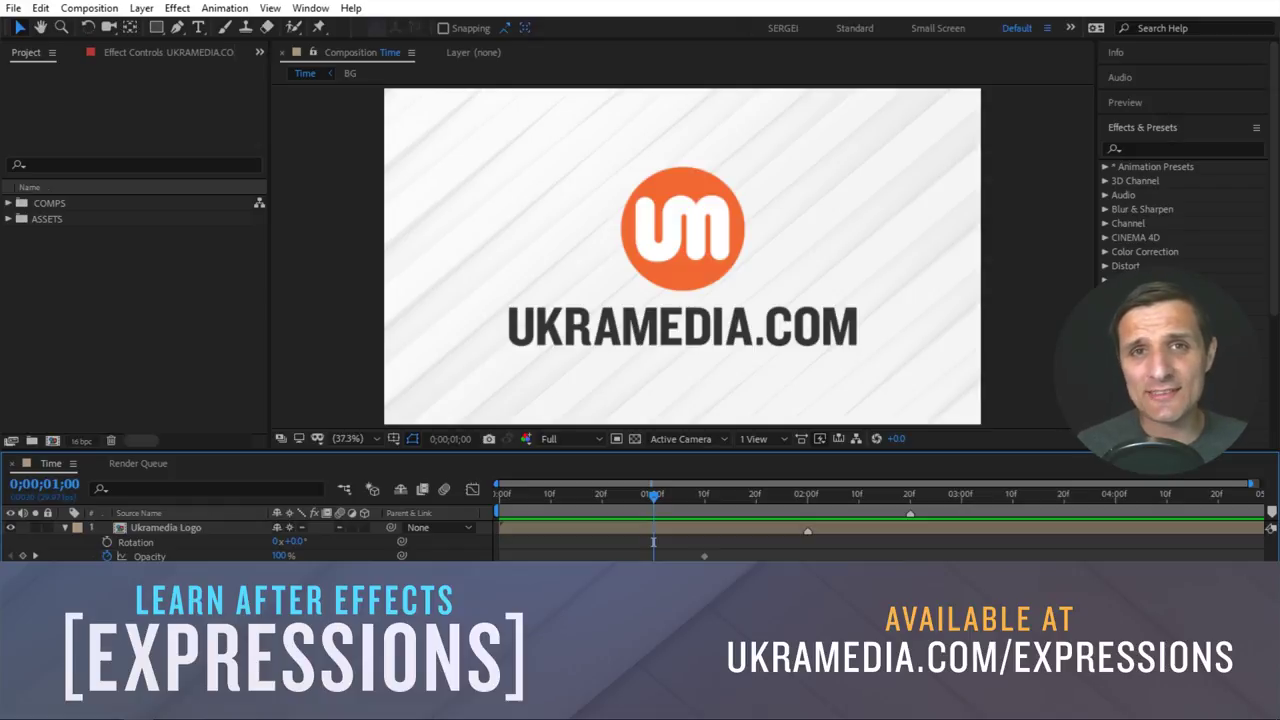
Add a 'time' expression to the UKRAMEDIA.COM layer's Source Text, then check the count from 0
left_click(201, 572)
left_click(201, 572)
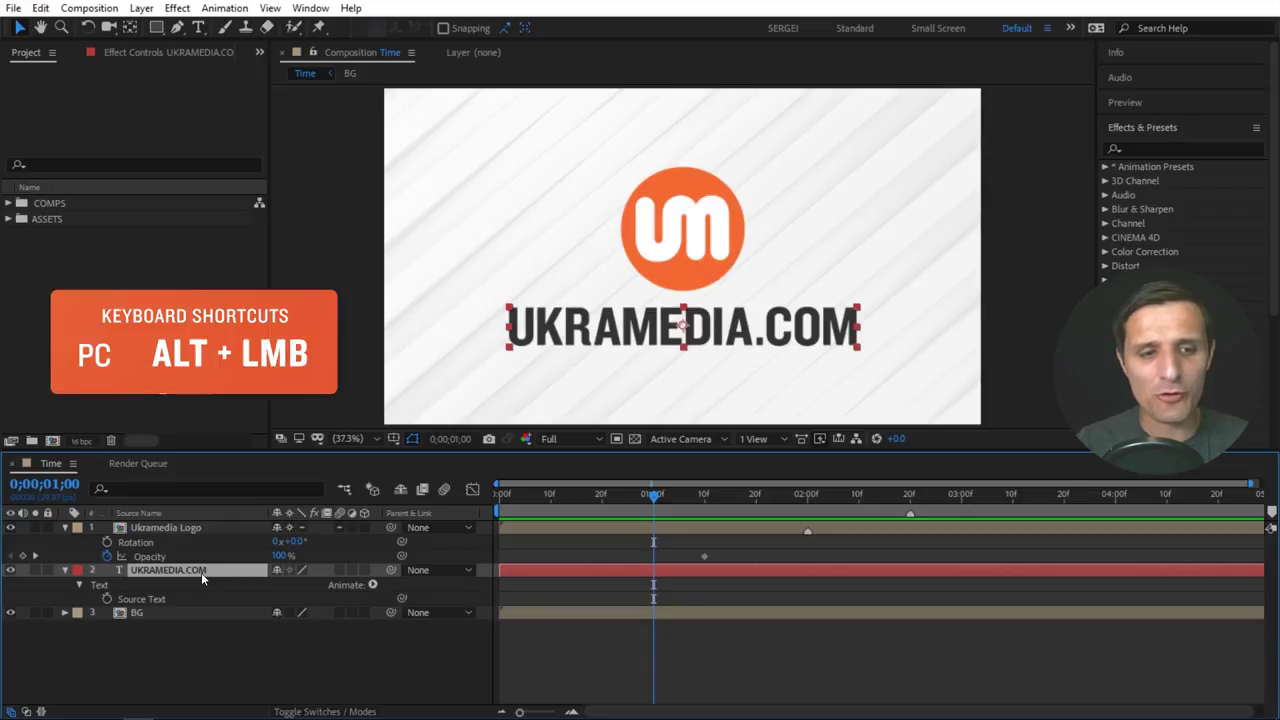
left_click(106, 598, "alt")
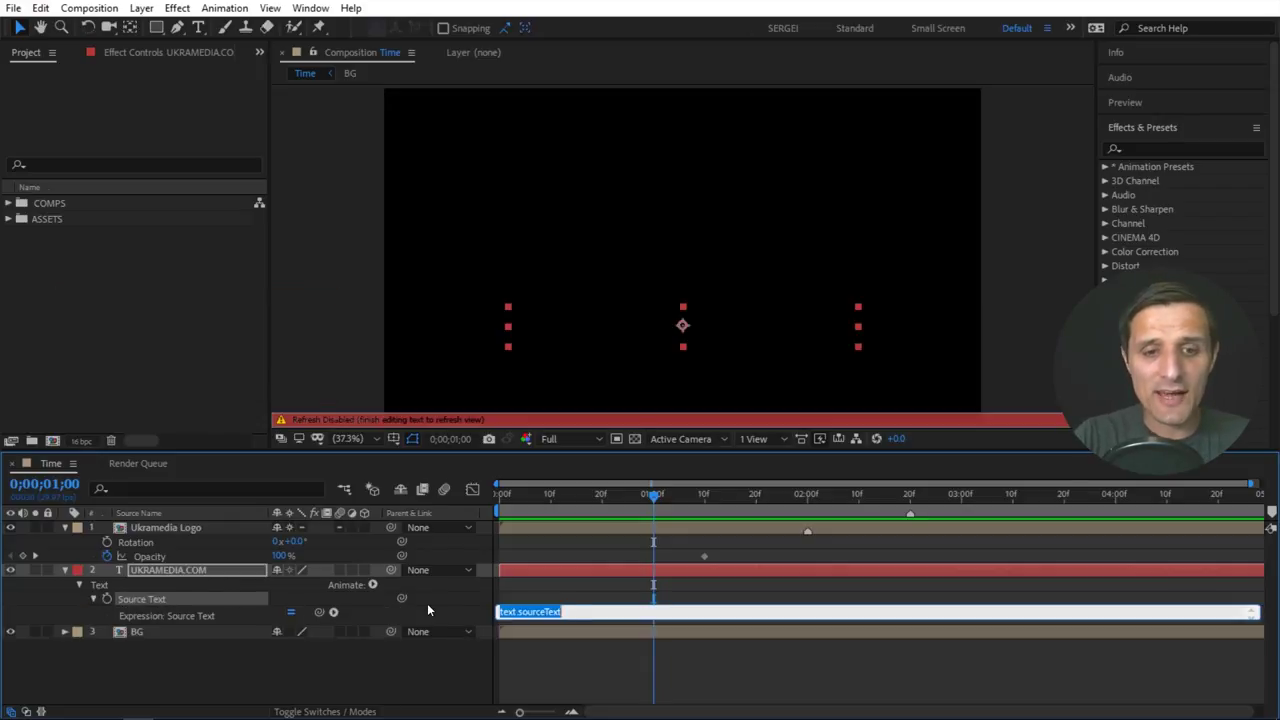
type("time")
left_click(472, 609)
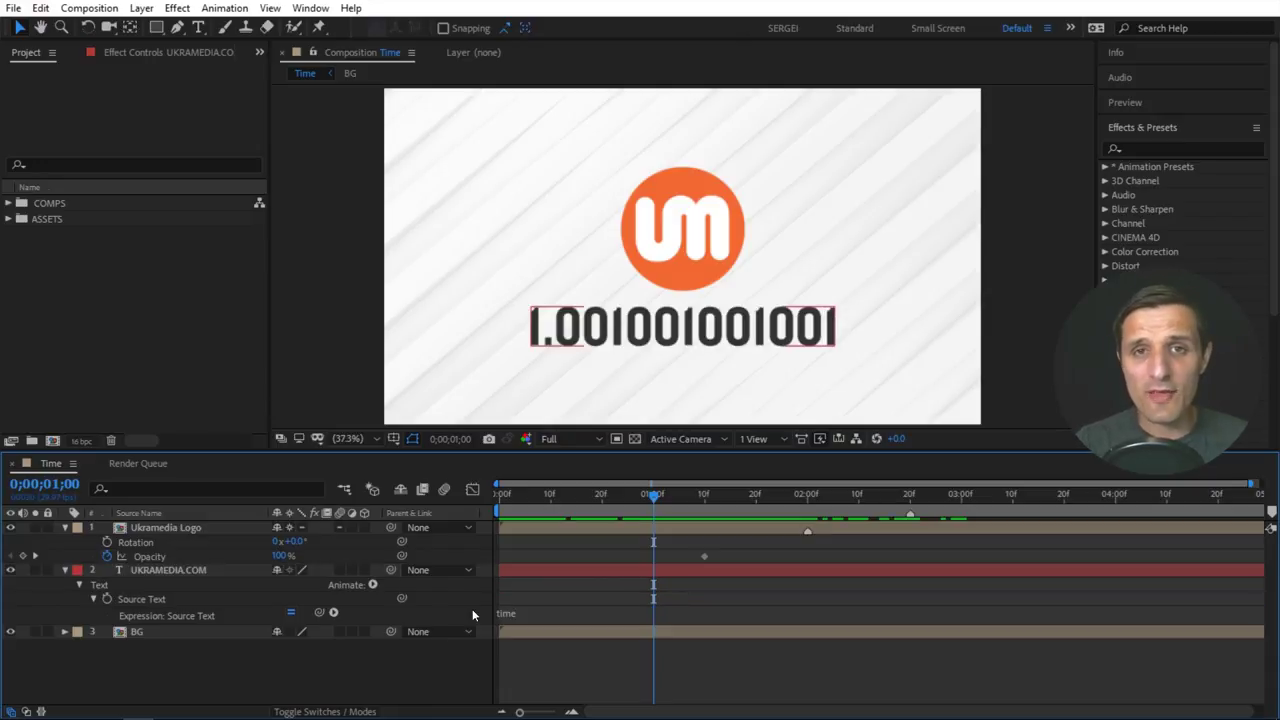
left_click_drag(709, 501, 492, 505)
left_click(508, 528)
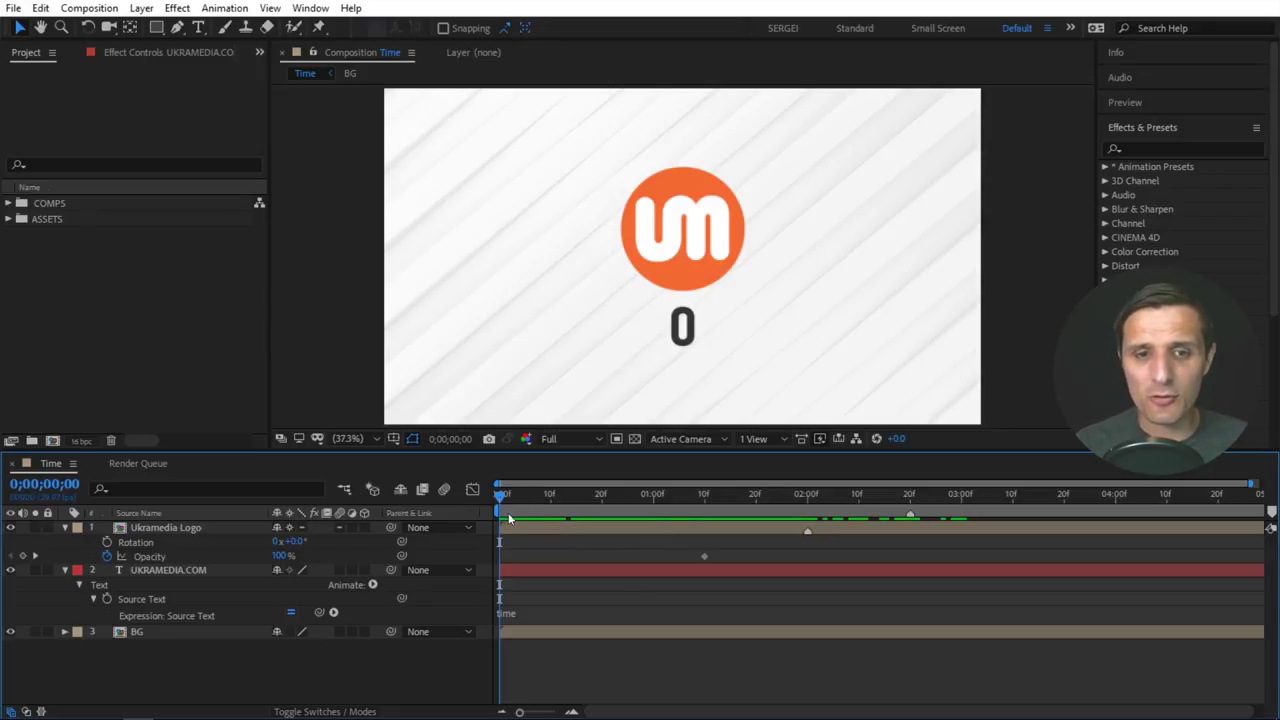
At the 2-second mark, change the Source Text expression to 'time - 2' and scrub to check
left_click_drag(505, 503, 806, 510)
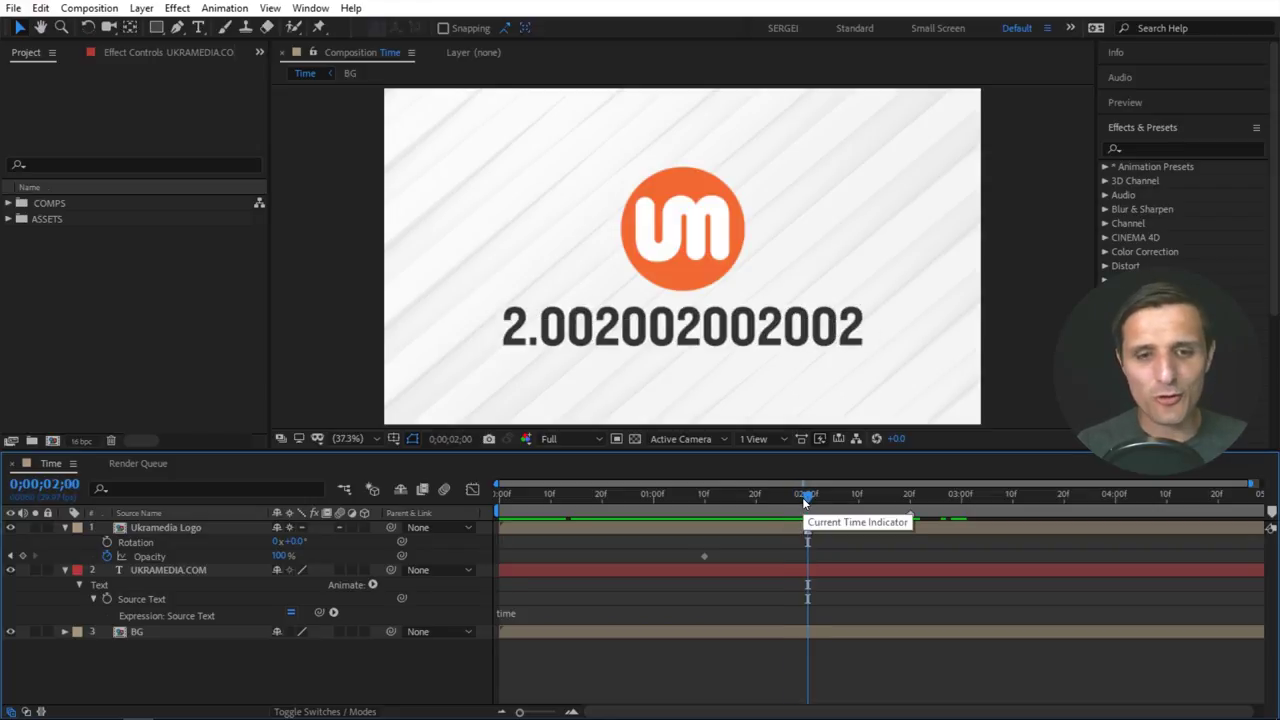
left_click(556, 611)
left_click(552, 612)
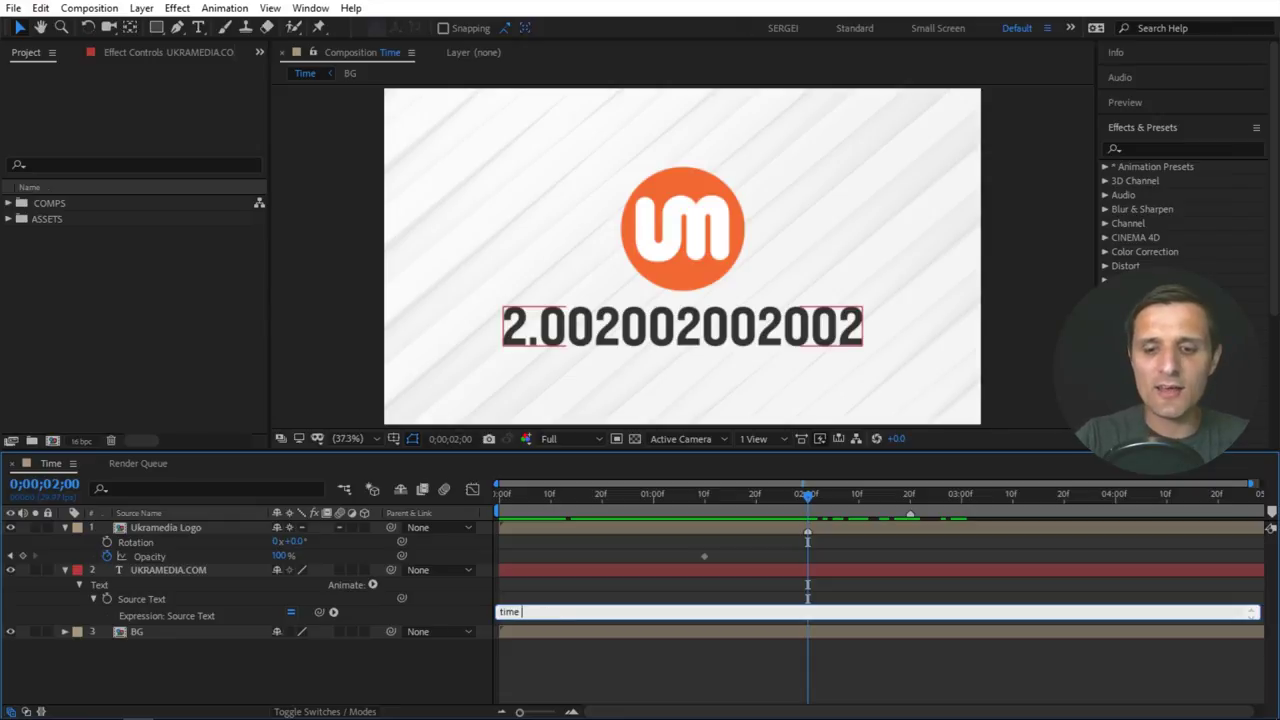
type("- 2")
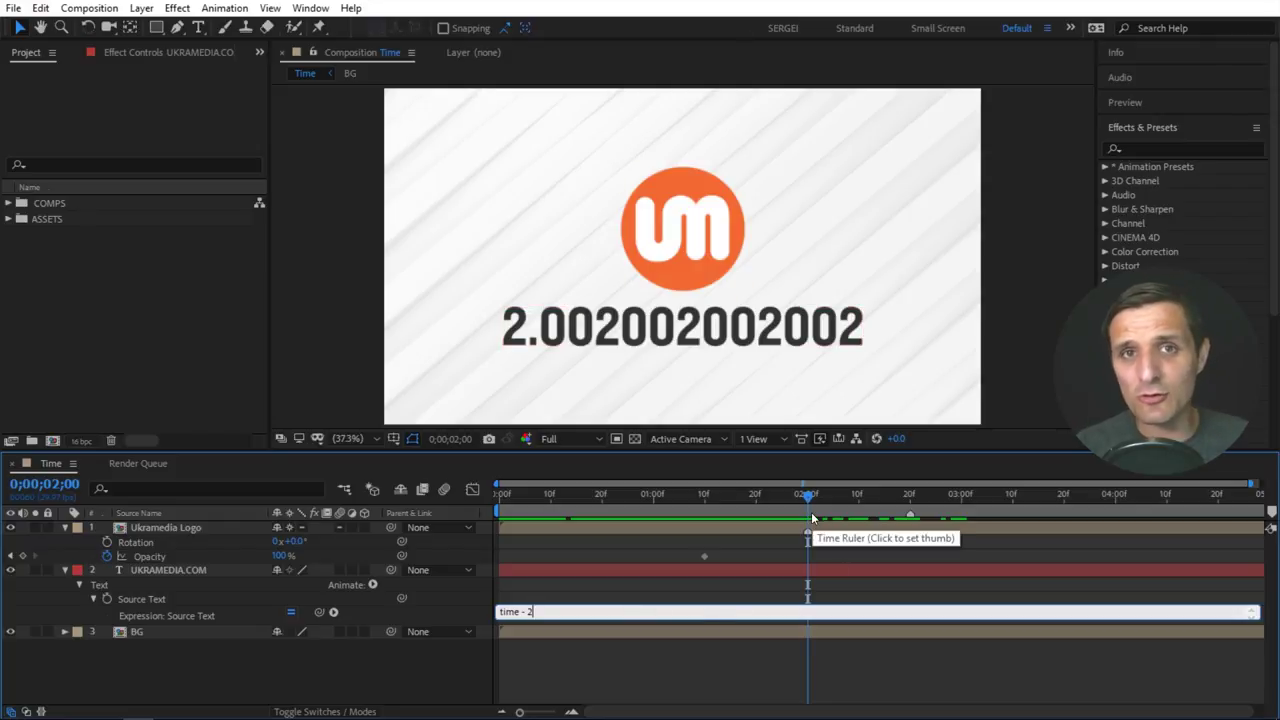
left_click(834, 548)
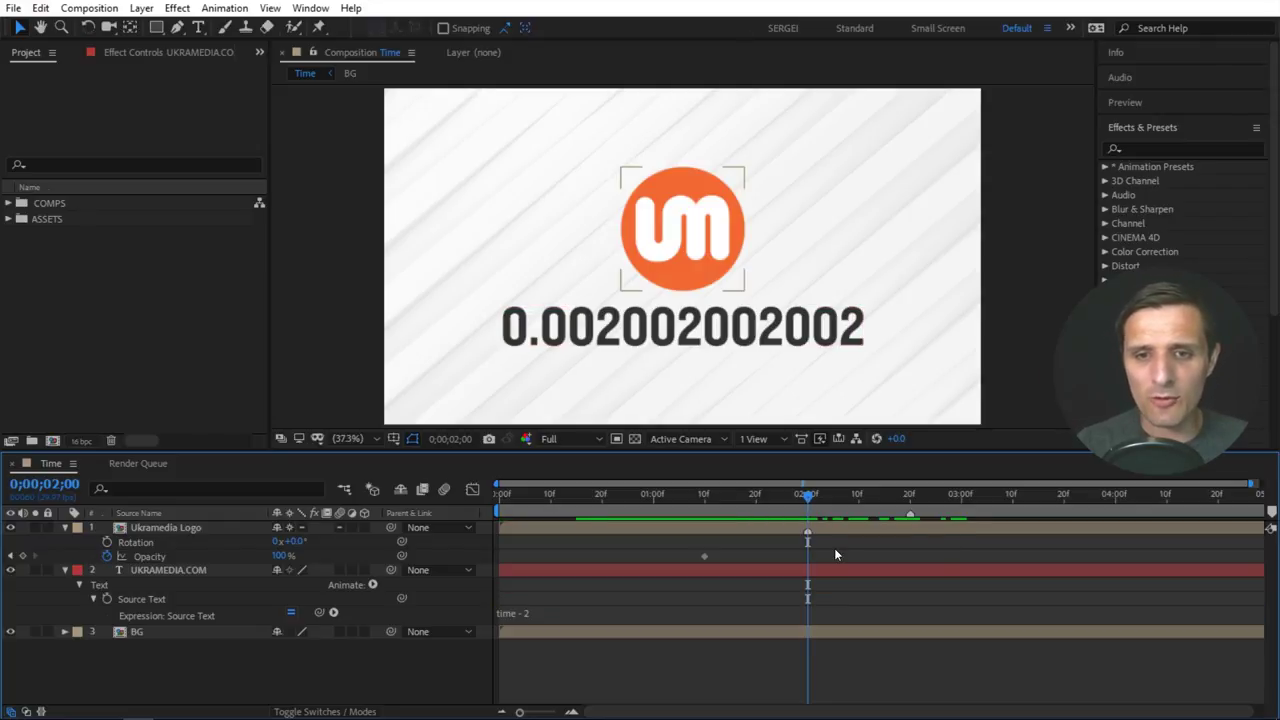
left_click_drag(810, 505, 1115, 510)
Change the expression offset to 'time - 4' and check the counter just past four seconds
left_click(591, 612)
key("BackSpace")
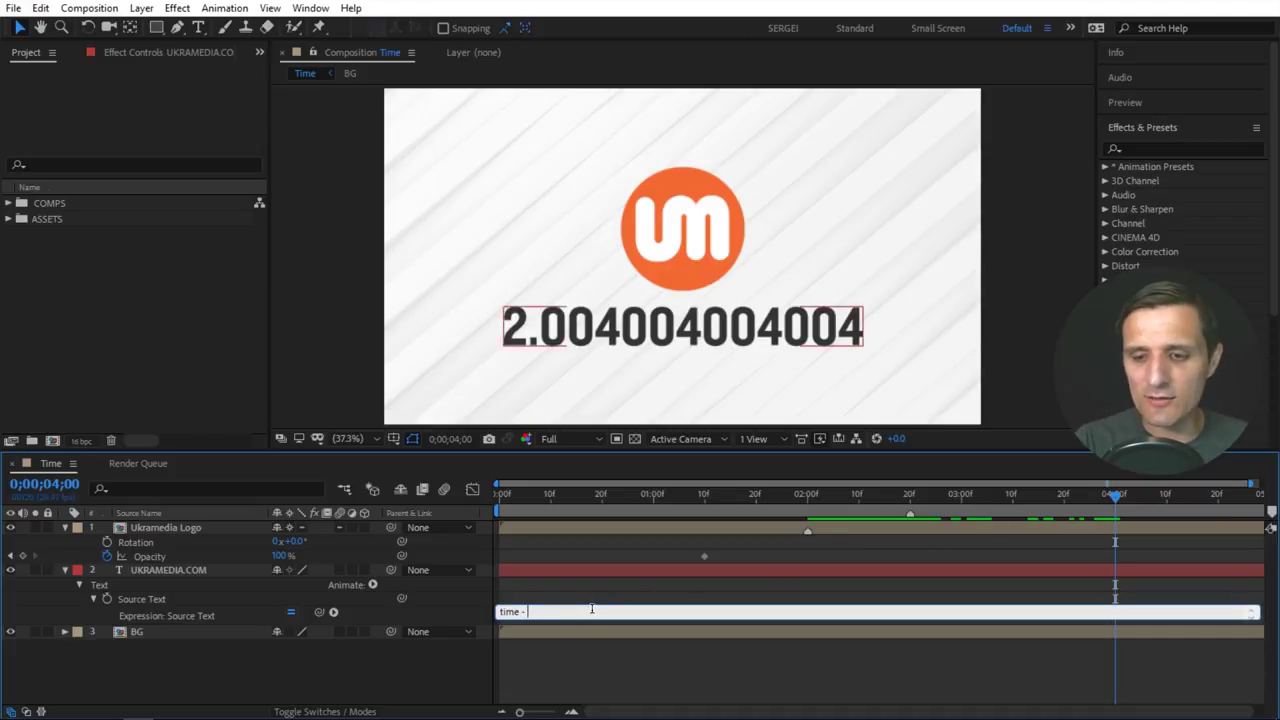
type("4")
left_click(742, 582)
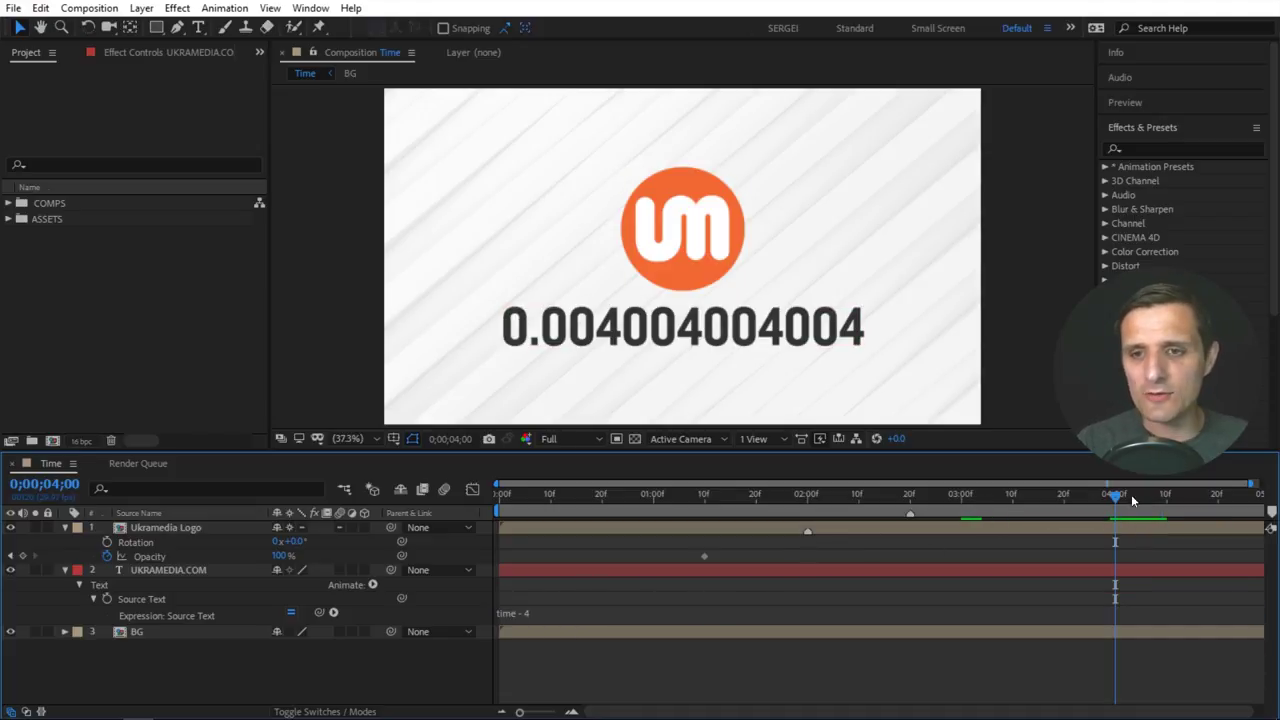
mouse_move(1118, 500)
left_mouse_down()
mouse_move(1160, 502)
mouse_move(1137, 504)
left_mouse_up()
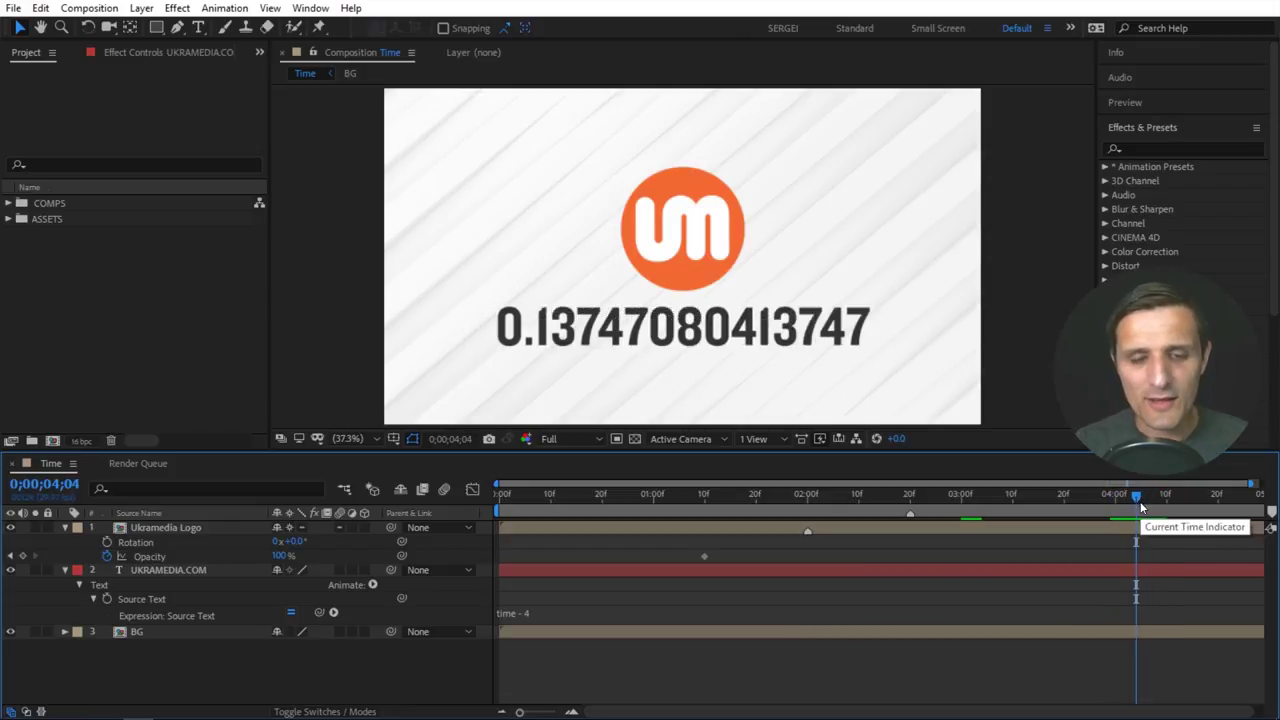
Select the hard-coded 4 in the expression and go to the effects search field
left_click(584, 612)
left_click(531, 612)
double_click(531, 612)
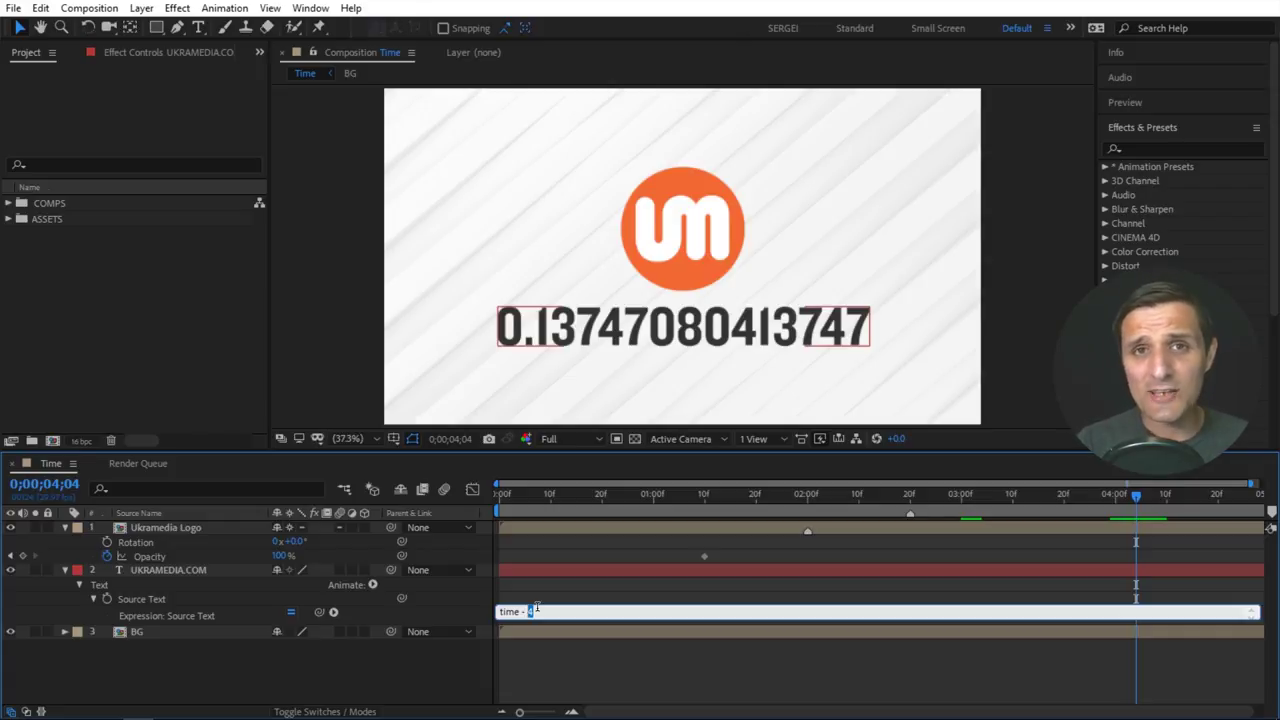
left_click(1145, 148)
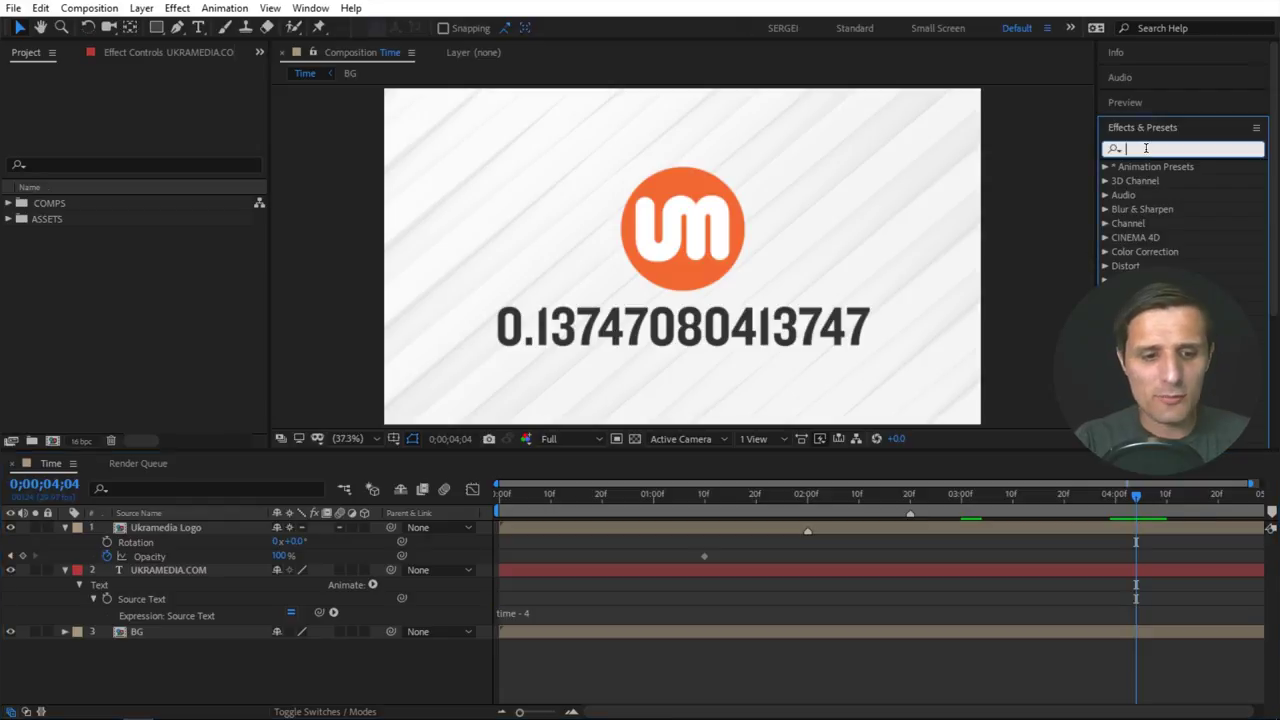
Apply a Slider Control to the UKRAMEDIA.COM layer and rename it Time Offset
type("slider")
left_click_drag(1160, 183, 178, 572)
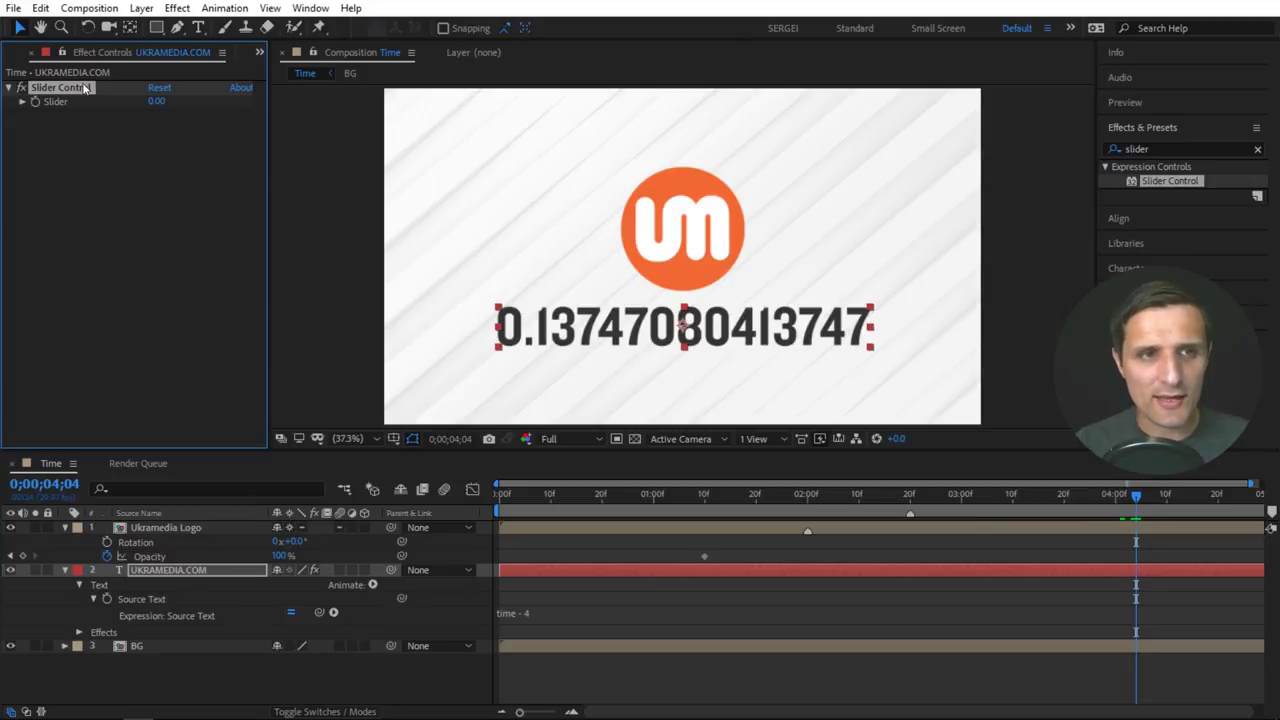
key("Return")
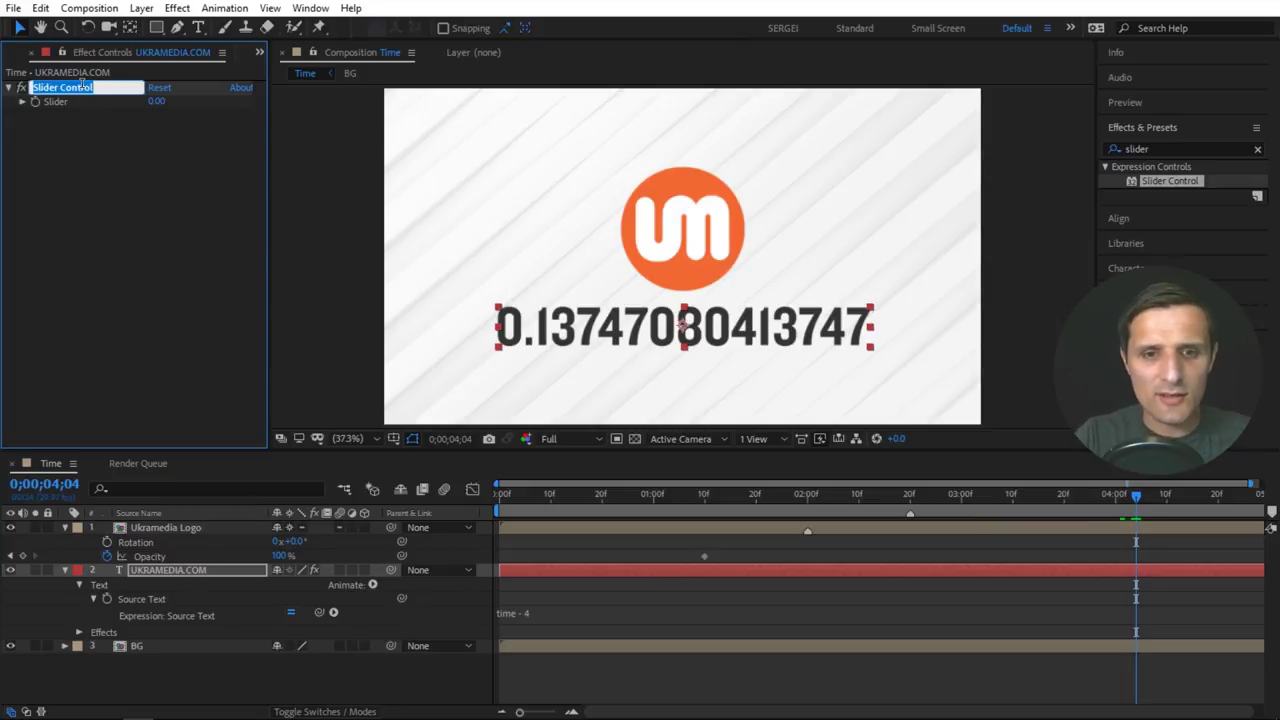
type("Curr")
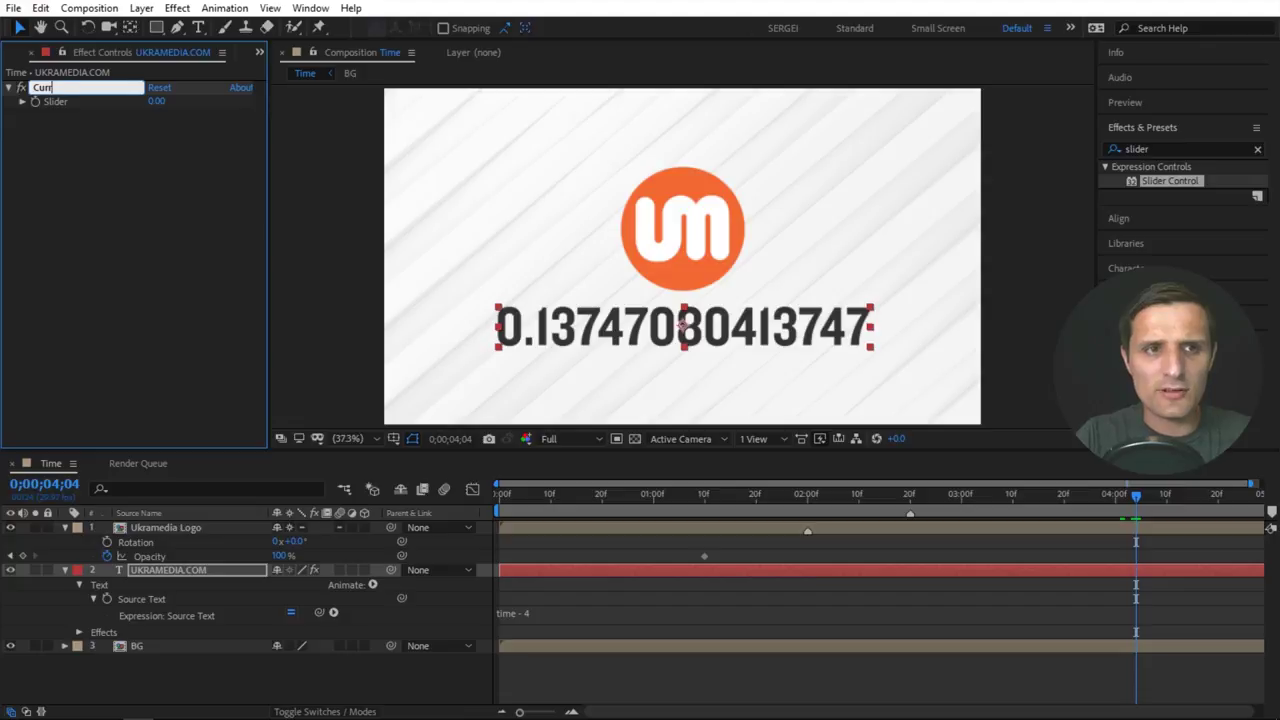
type("me Offset")
key("Return")
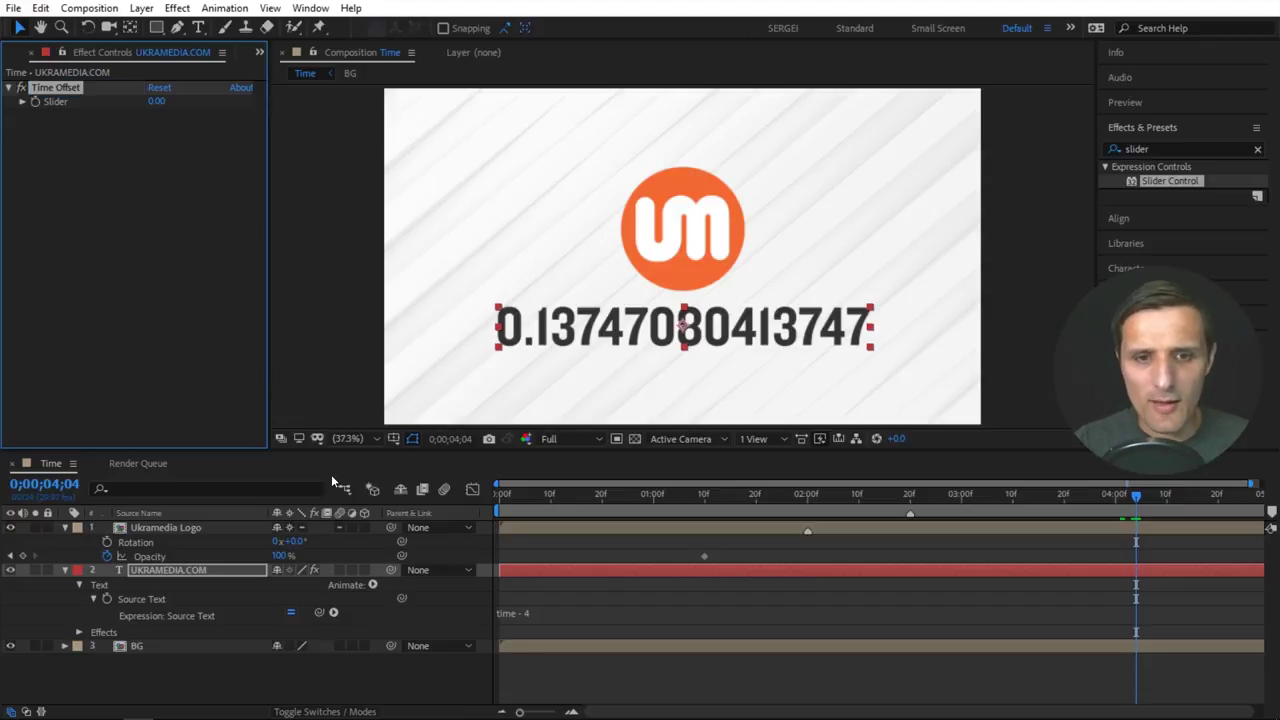
Replace the 4 with the slider, making the expression time - effect("Time Offset")("Slider")
left_click(547, 612)
left_click(531, 612)
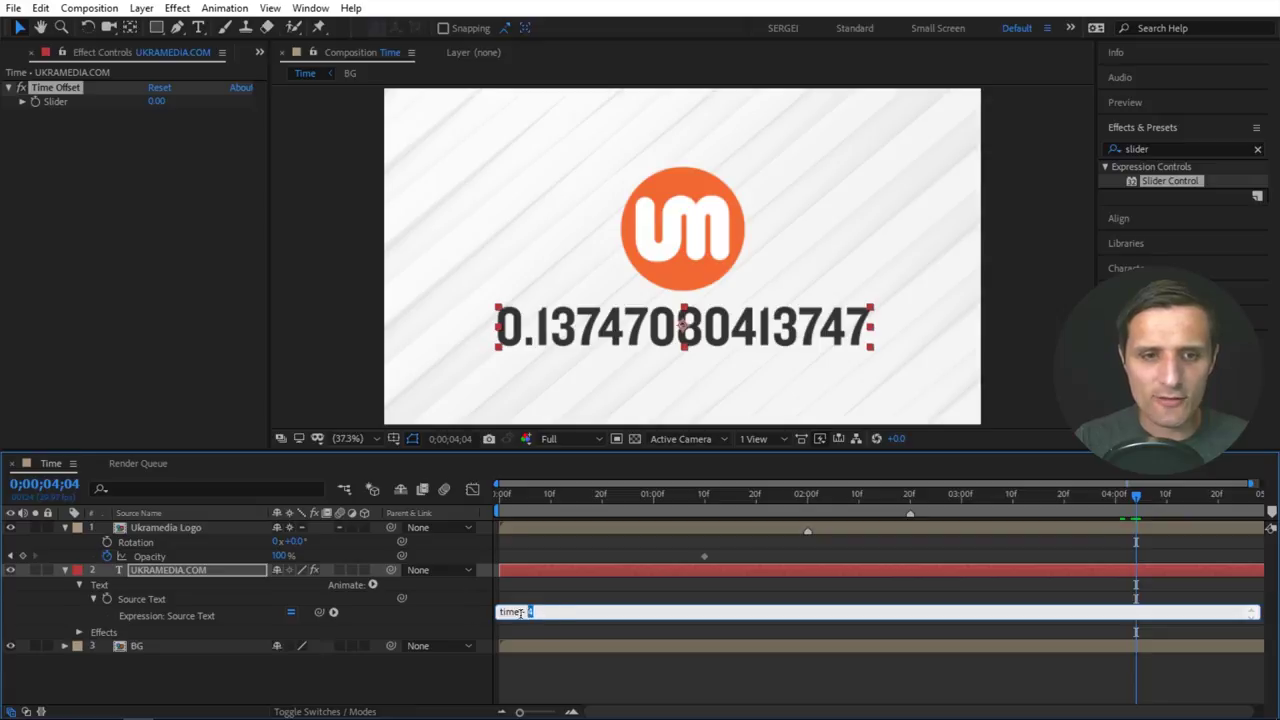
left_click_drag(319, 612, 62, 110)
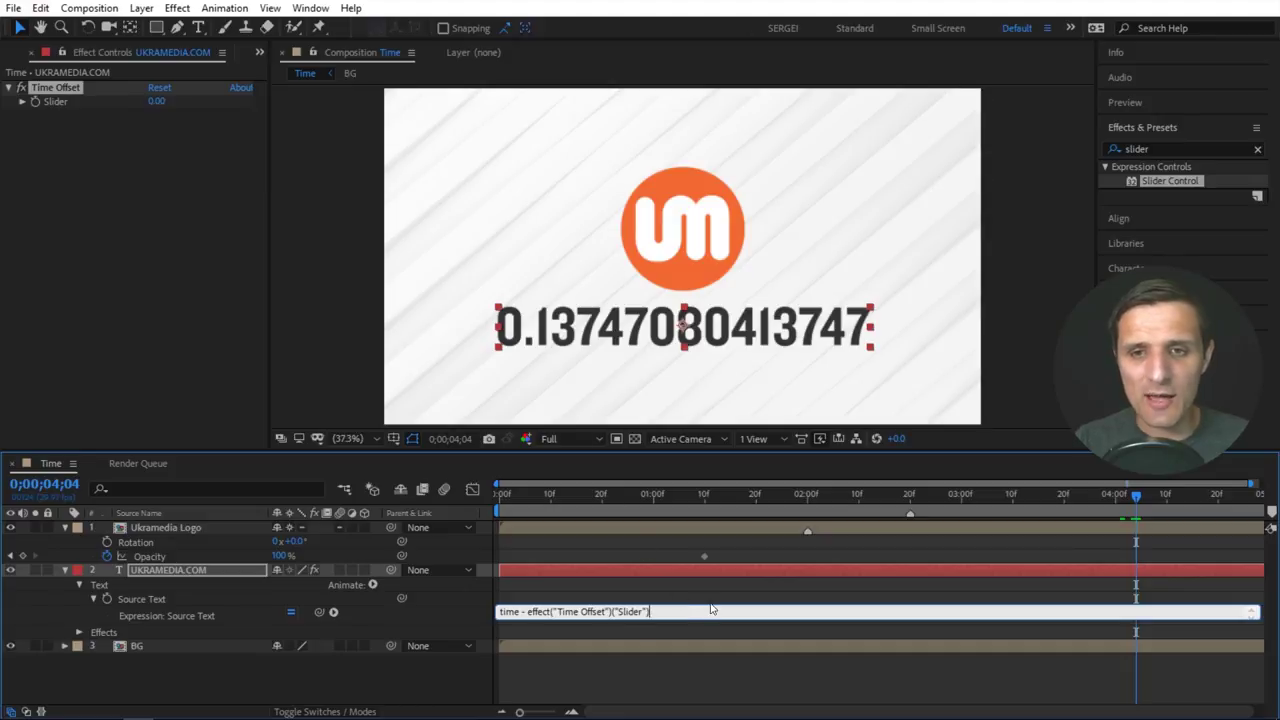
left_click(452, 600)
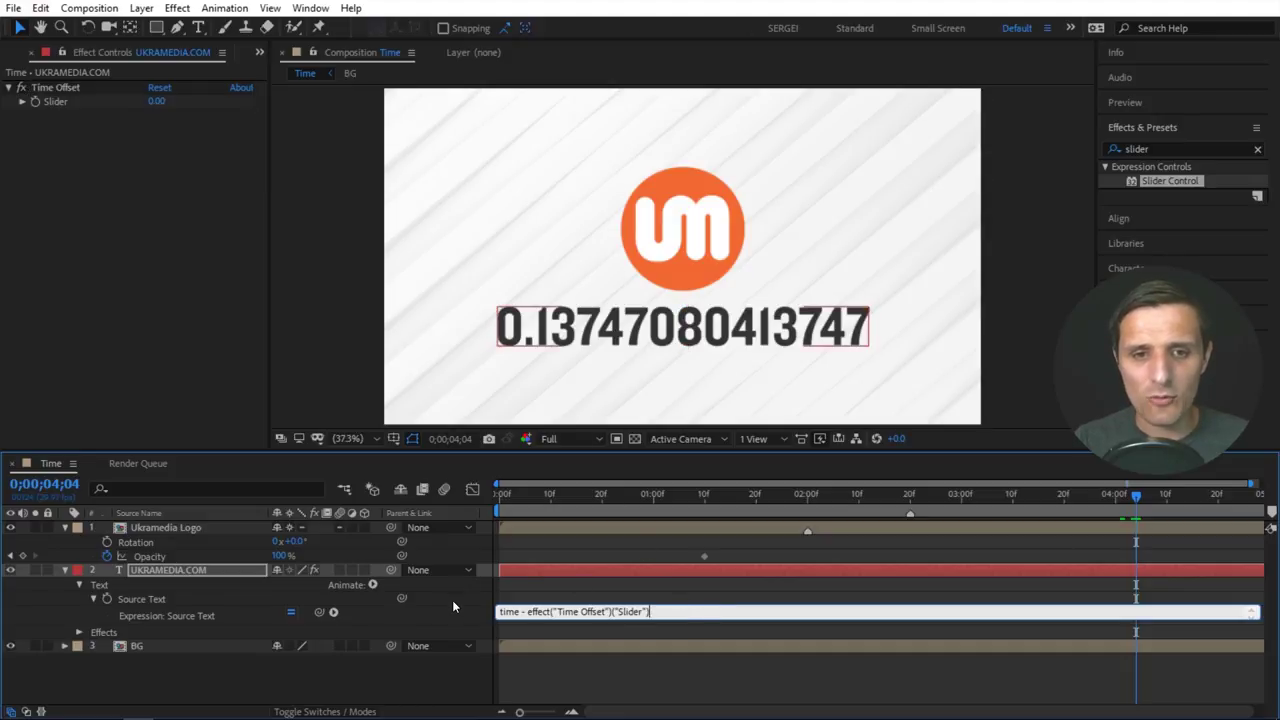
Try a Time Offset slider value of 2, check the count, then set it to 4.00
left_click_drag(500, 494, 809, 524)
left_click(158, 102)
type("2")
key("Return")
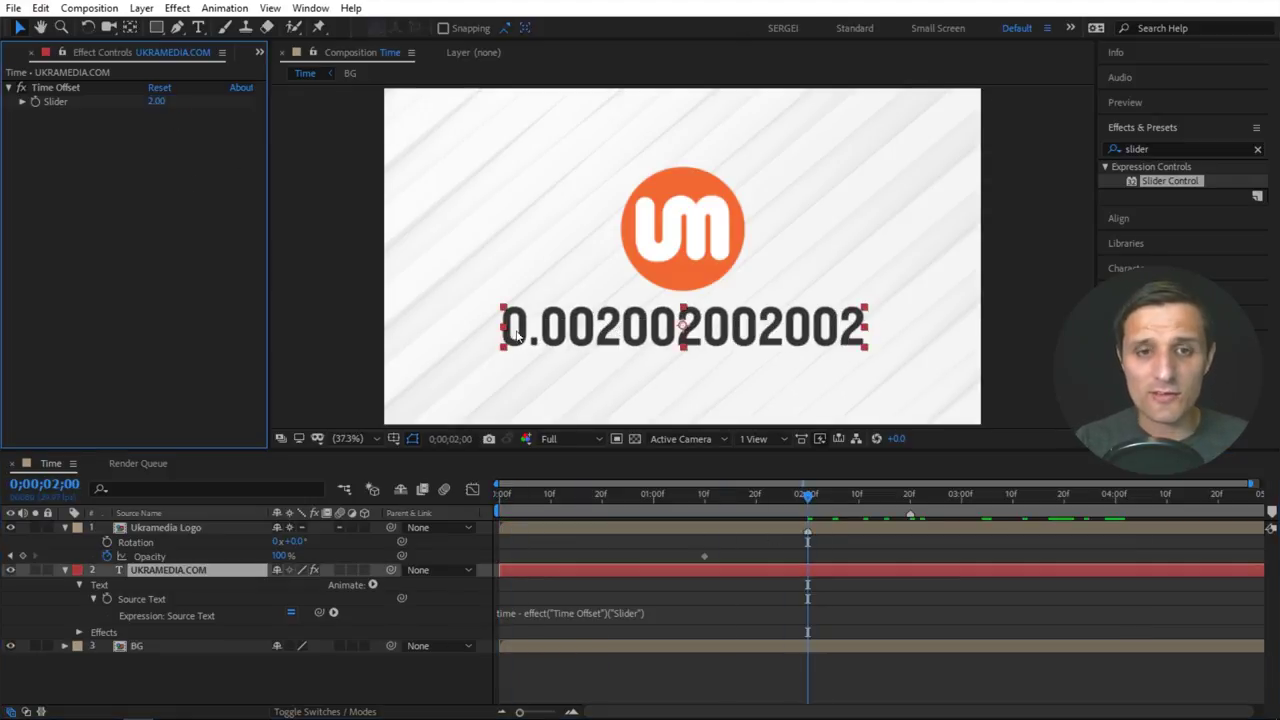
left_click_drag(837, 512, 1117, 510)
left_click(156, 103)
type("4")
key("Return")
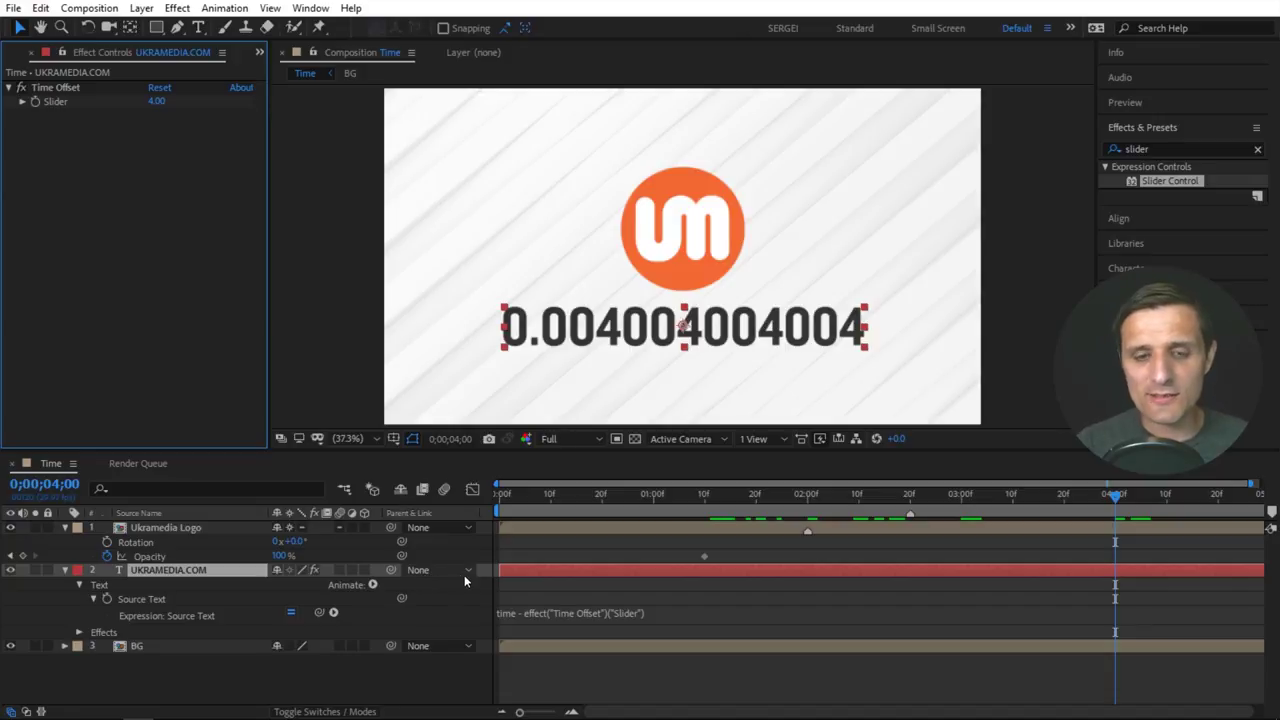
Trim the Ukramedia Logo layer to start at three seconds and jump to its in-point
left_click(545, 530)
left_click_drag(500, 527, 740, 528)
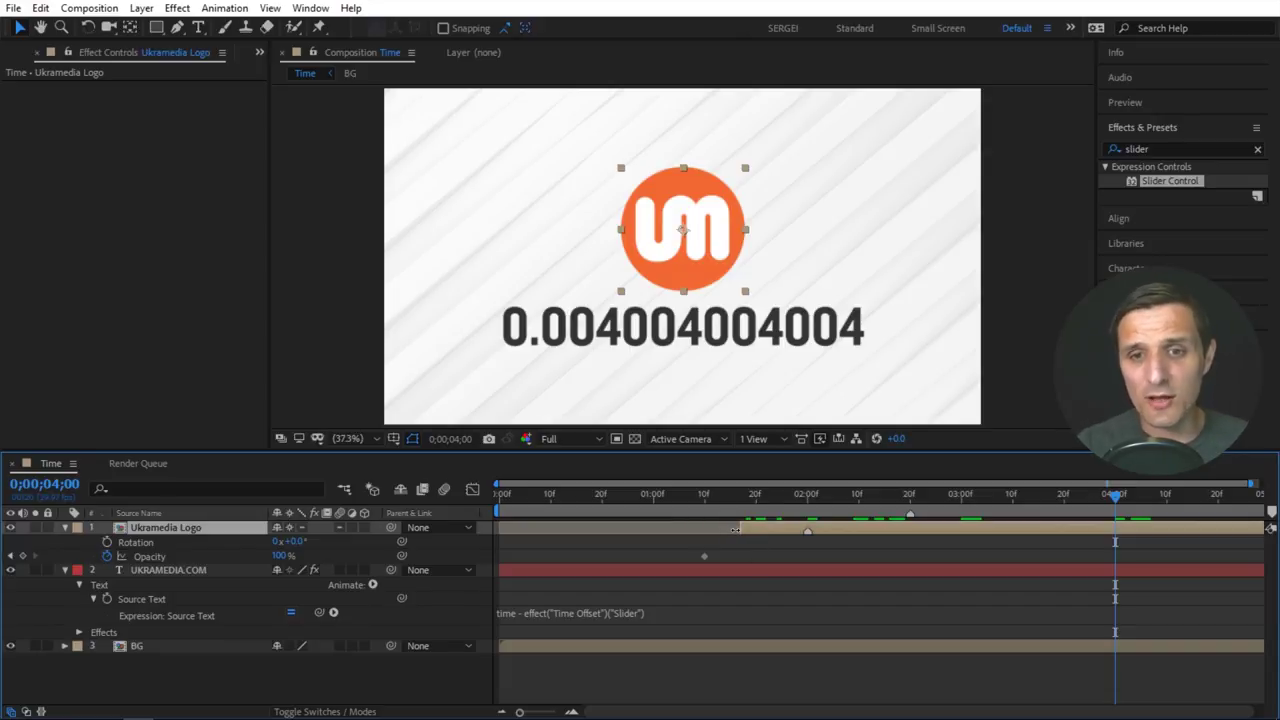
left_click_drag(740, 528, 966, 520)
key("i")
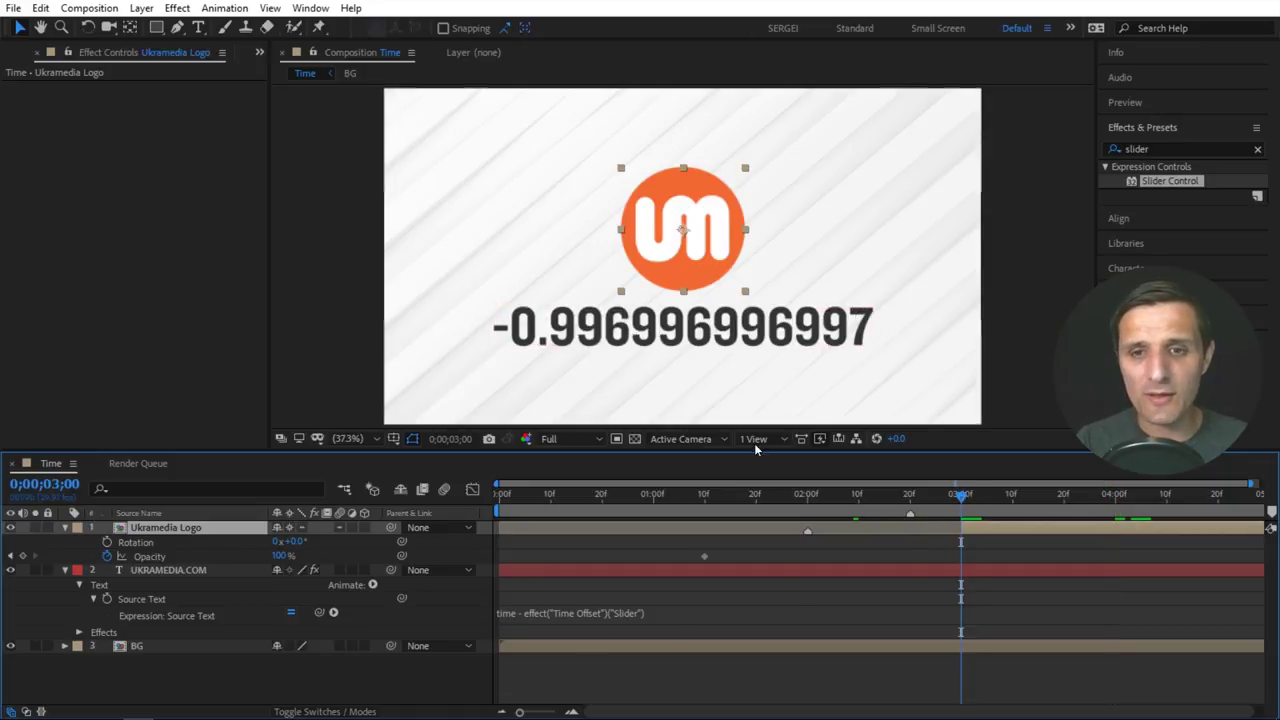
Replace the slider reference with thisComp.layer("Ukramedia Logo").inPoint and check the count rising
left_click(669, 612)
left_click_drag(669, 612, 530, 618)
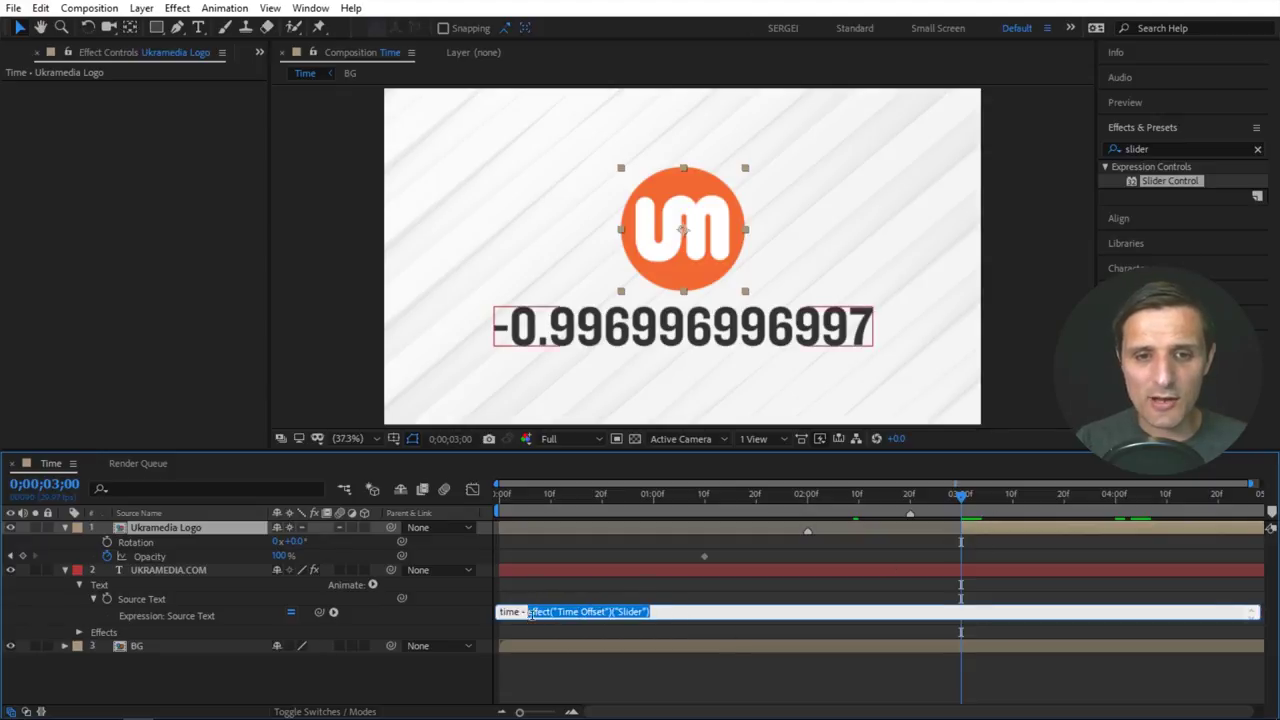
left_click_drag(319, 612, 213, 535)
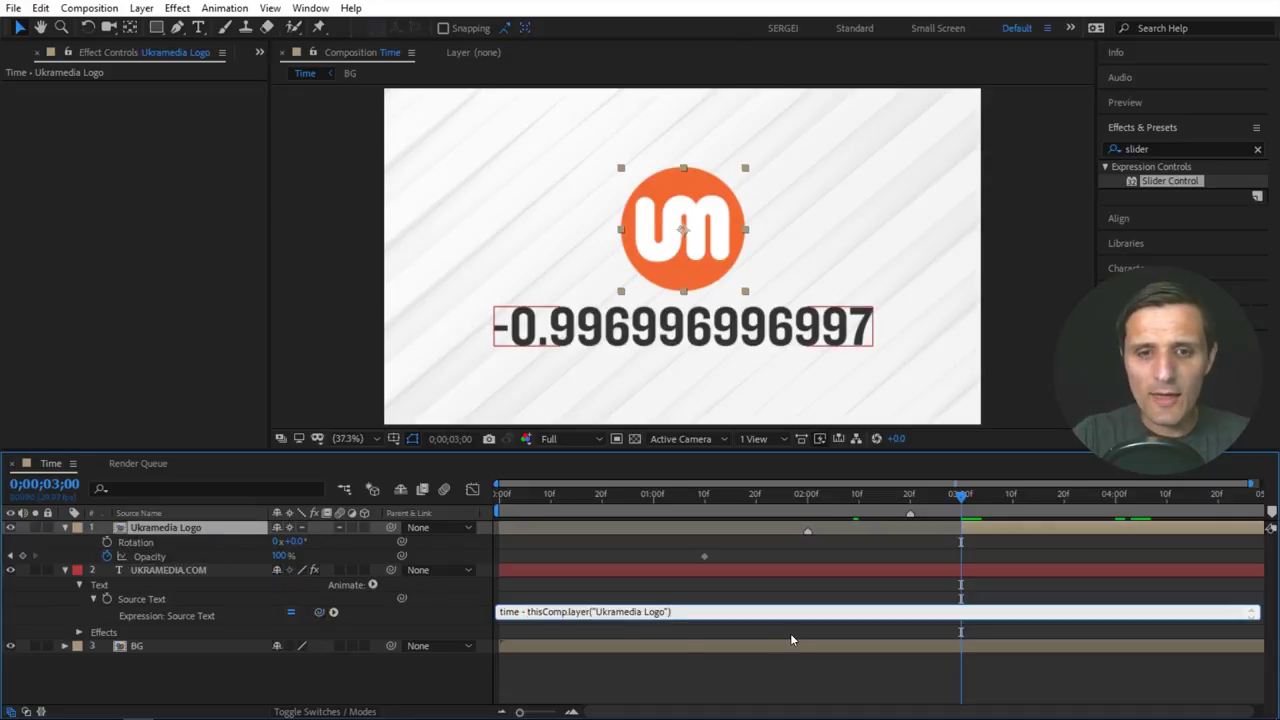
type(".inPoint")
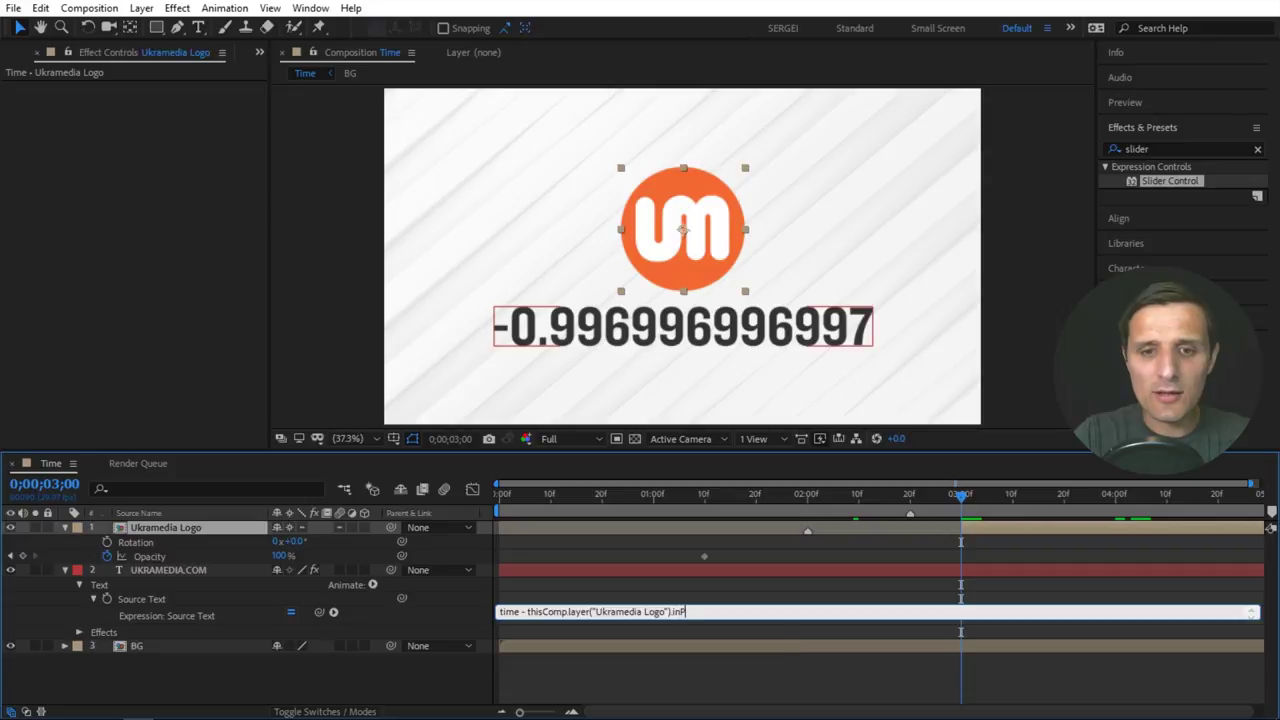
left_click(886, 594)
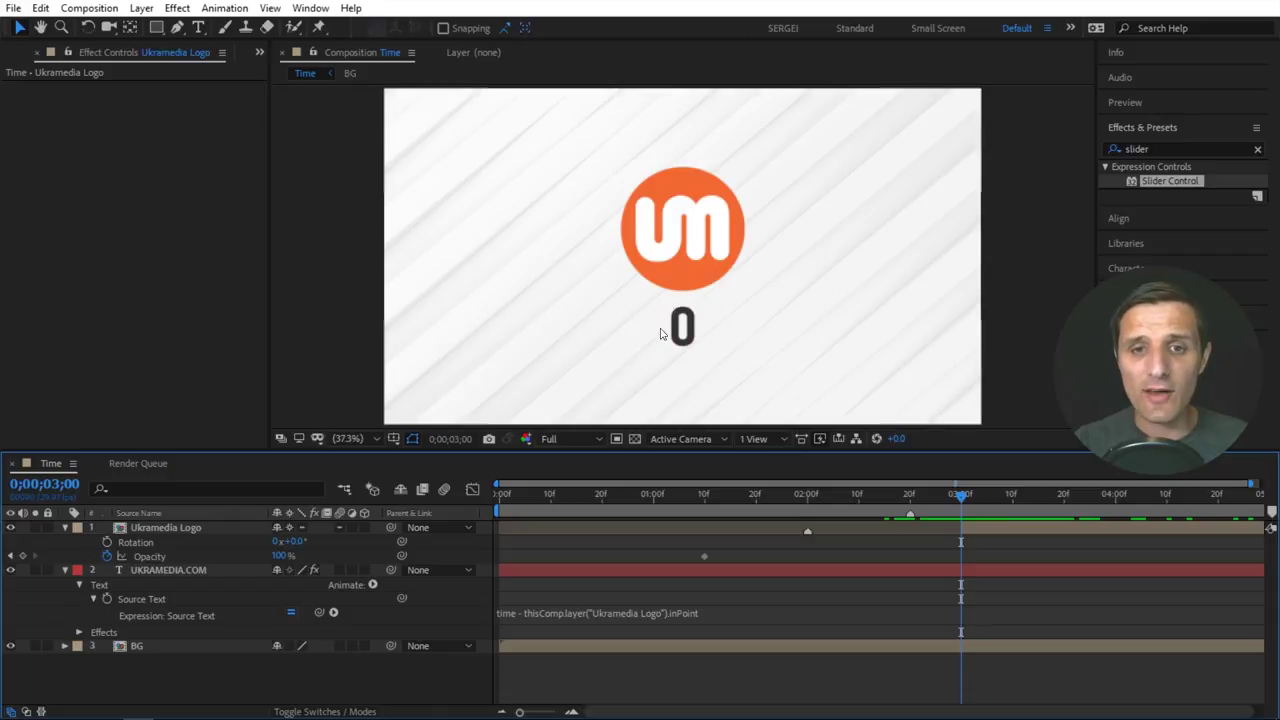
left_click_drag(961, 503, 709, 494)
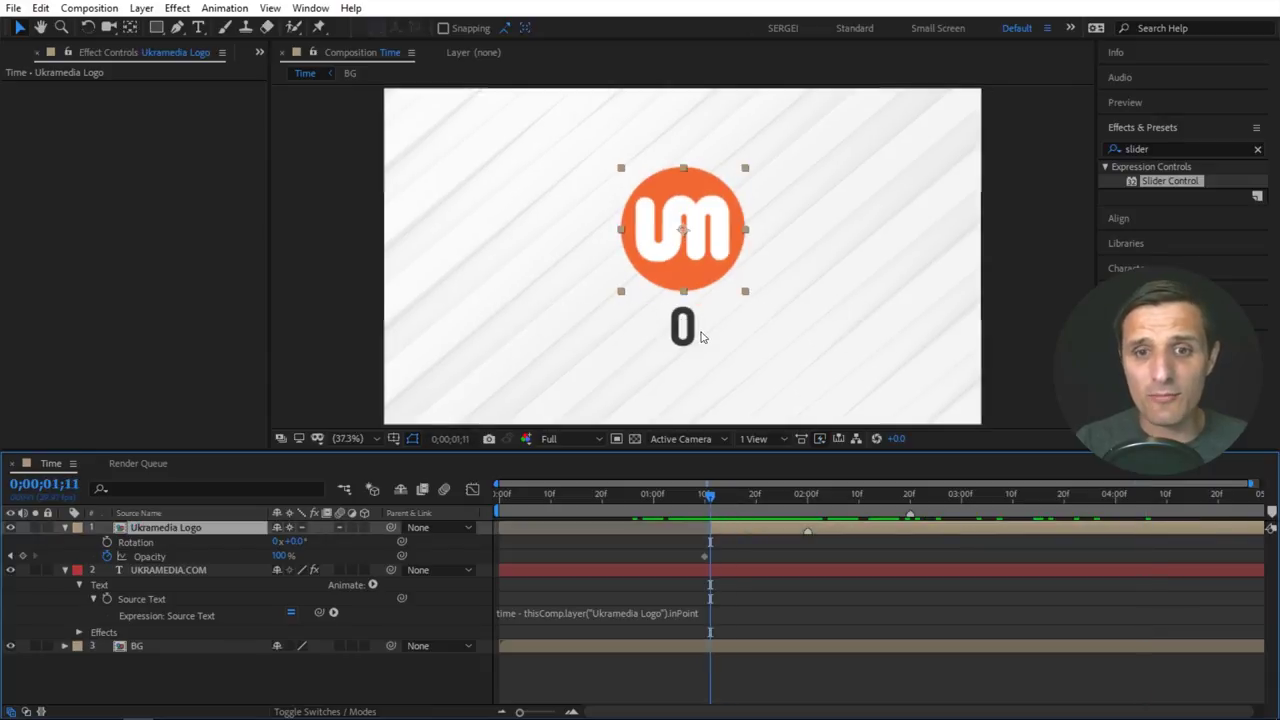
Point the expression's logo reference at the Ukramedia Logo's Opacity property
left_click(720, 614)
left_click_drag(720, 614, 531, 614)
left_click_drag(320, 612, 222, 557)
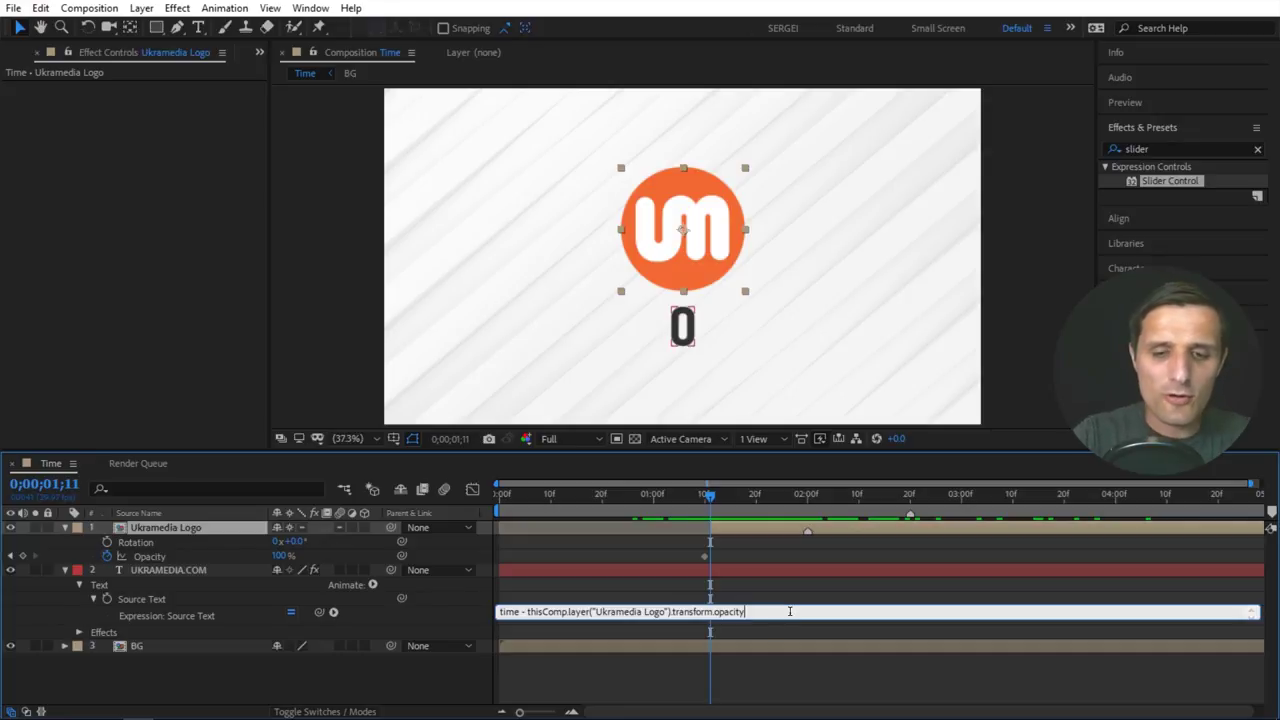
Append .key(1).time to the opacity reference and check the counter at the first Opacity keyframe
type(".key()")
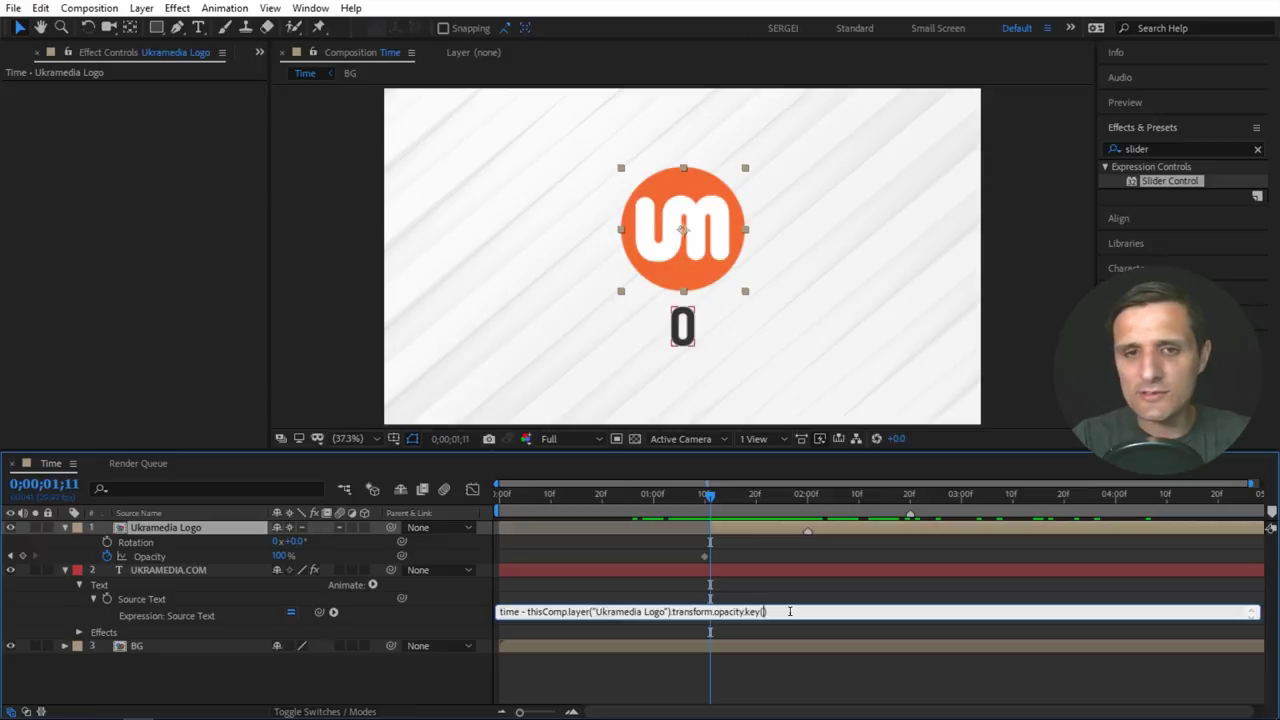
key("Left")
type("1")
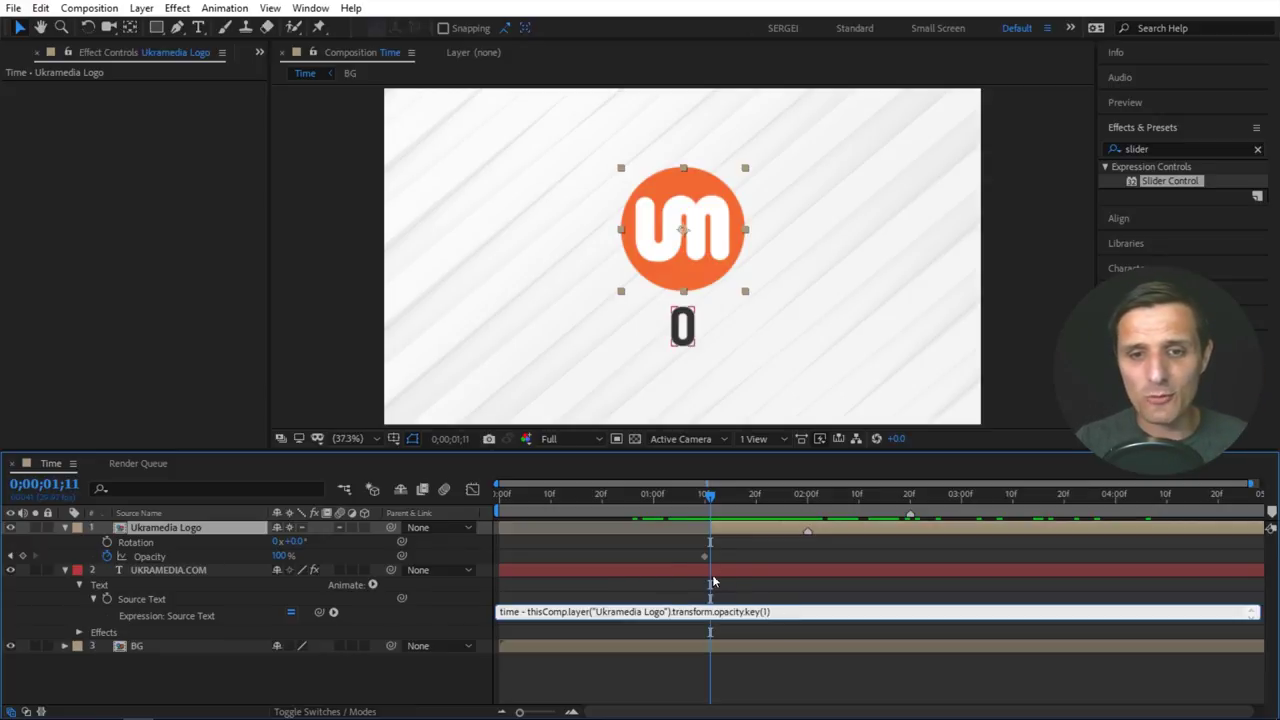
left_click(789, 612)
type(".time")
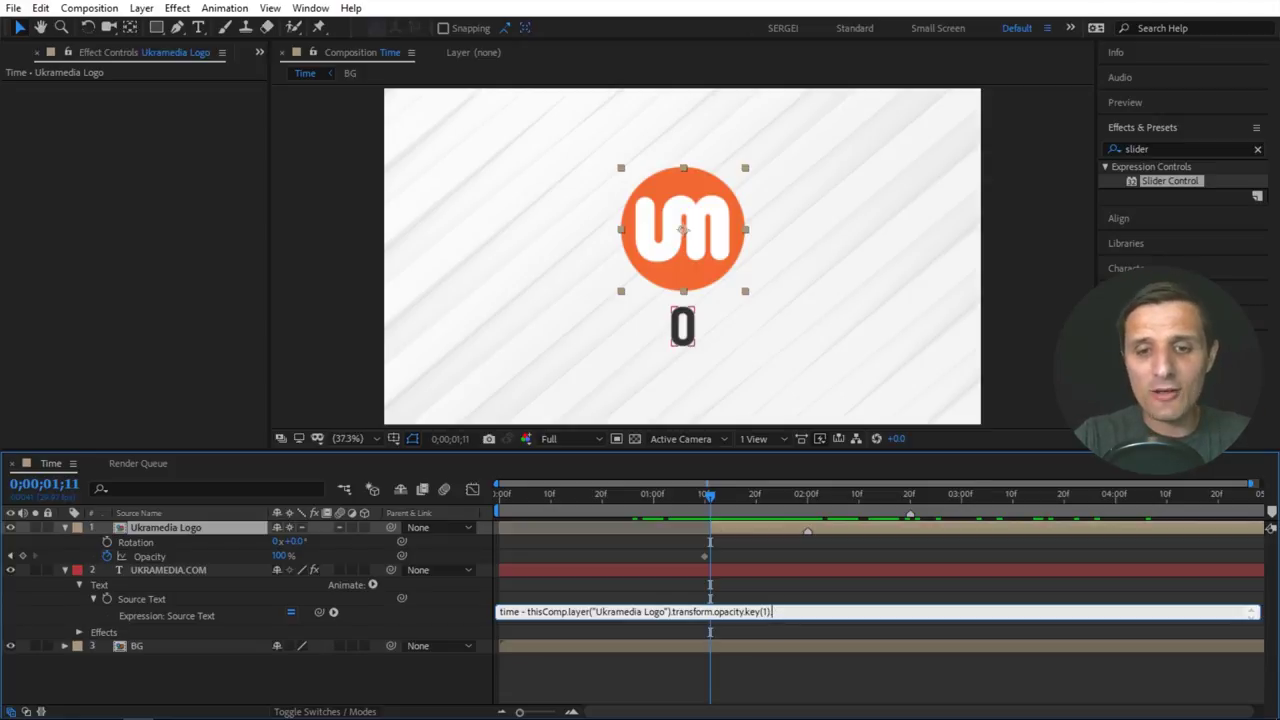
left_click(866, 596)
left_click(704, 557)
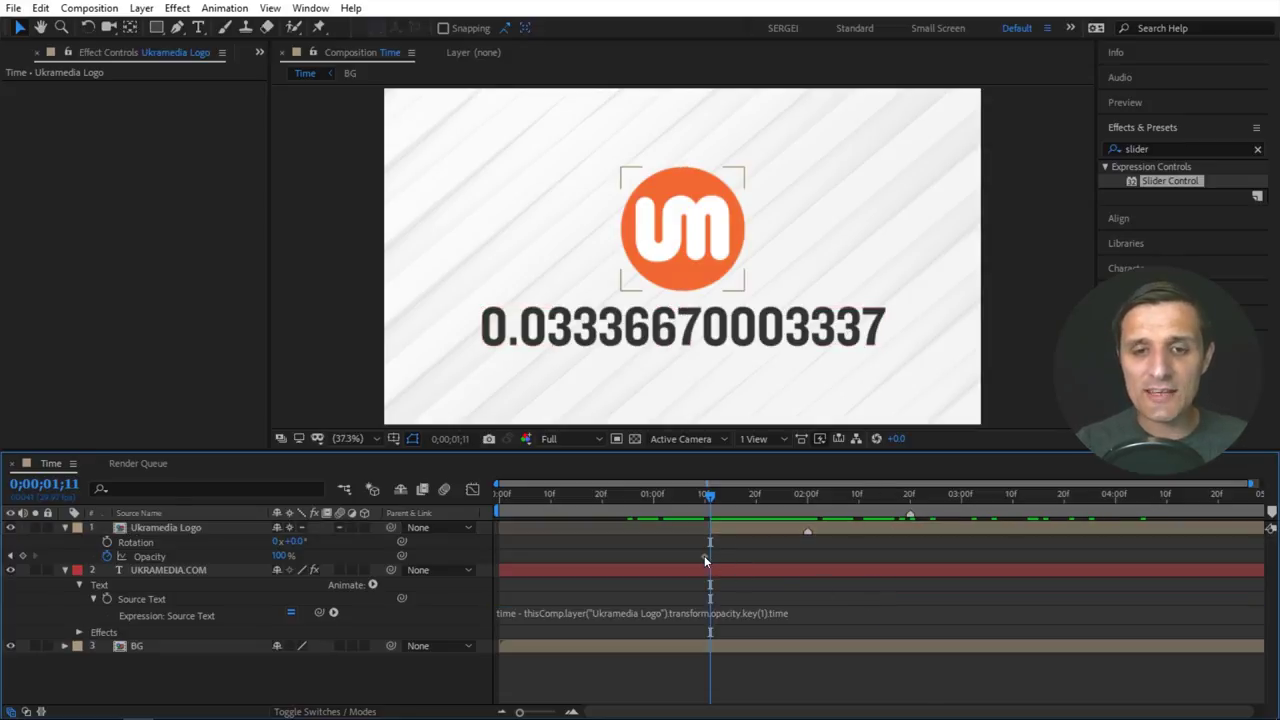
key("Page_Up")
Move the logo's Opacity keyframe earlier and later, checking that the counter follows it
left_click(682, 330)
left_click_drag(705, 556, 556, 556)
left_click_drag(564, 495, 704, 497)
key("space")
key("space")
left_click_drag(555, 557, 910, 573)
key("space")
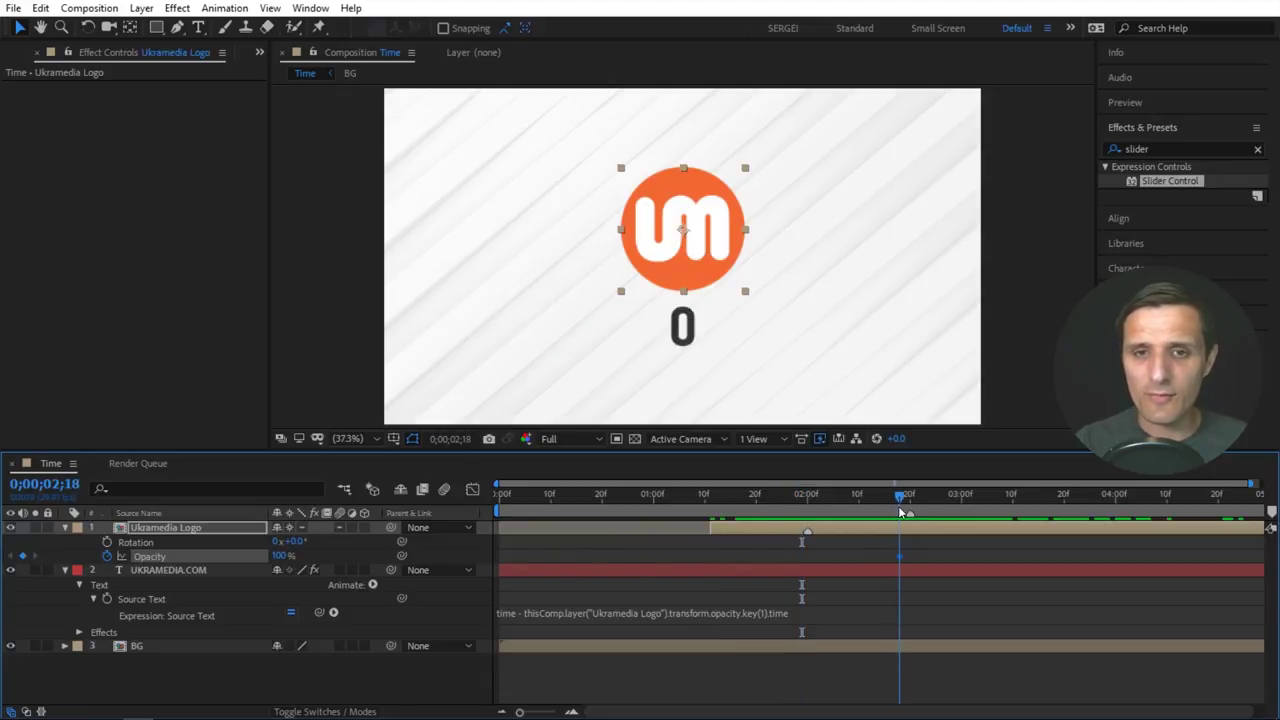
left_click_drag(899, 557, 694, 557)
Trim the expression back to time - thisComp.layer("Ukramedia Logo")
left_click(806, 613)
left_click_drag(812, 612, 527, 612)
left_click_drag(319, 612, 200, 532)
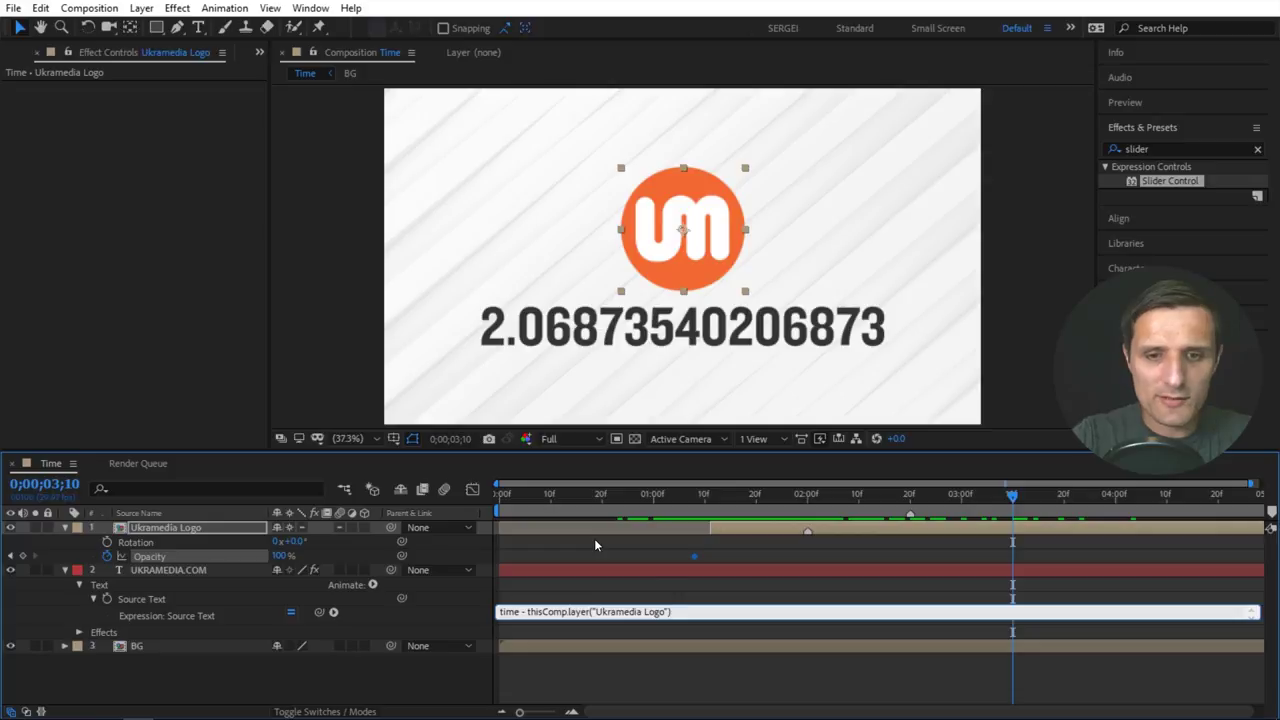
Type .marker.key(1).time after the logo layer reference in the expression
type(".marker.key()")
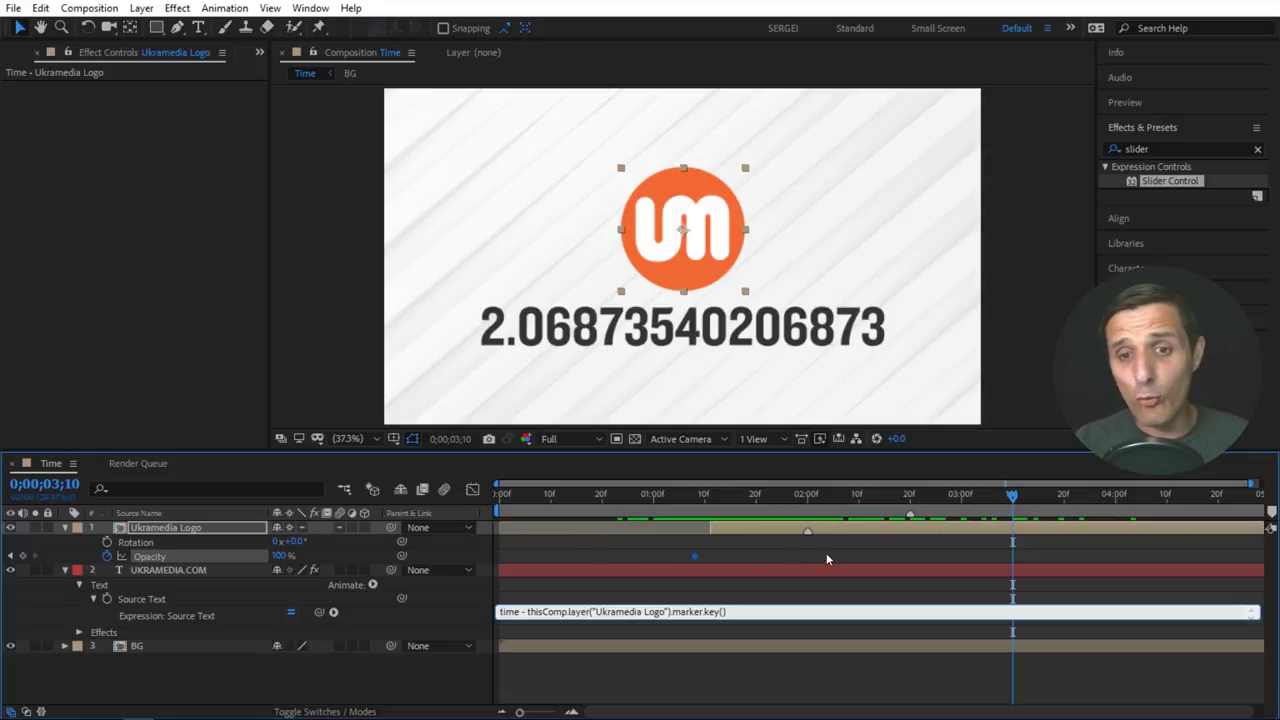
type("1")
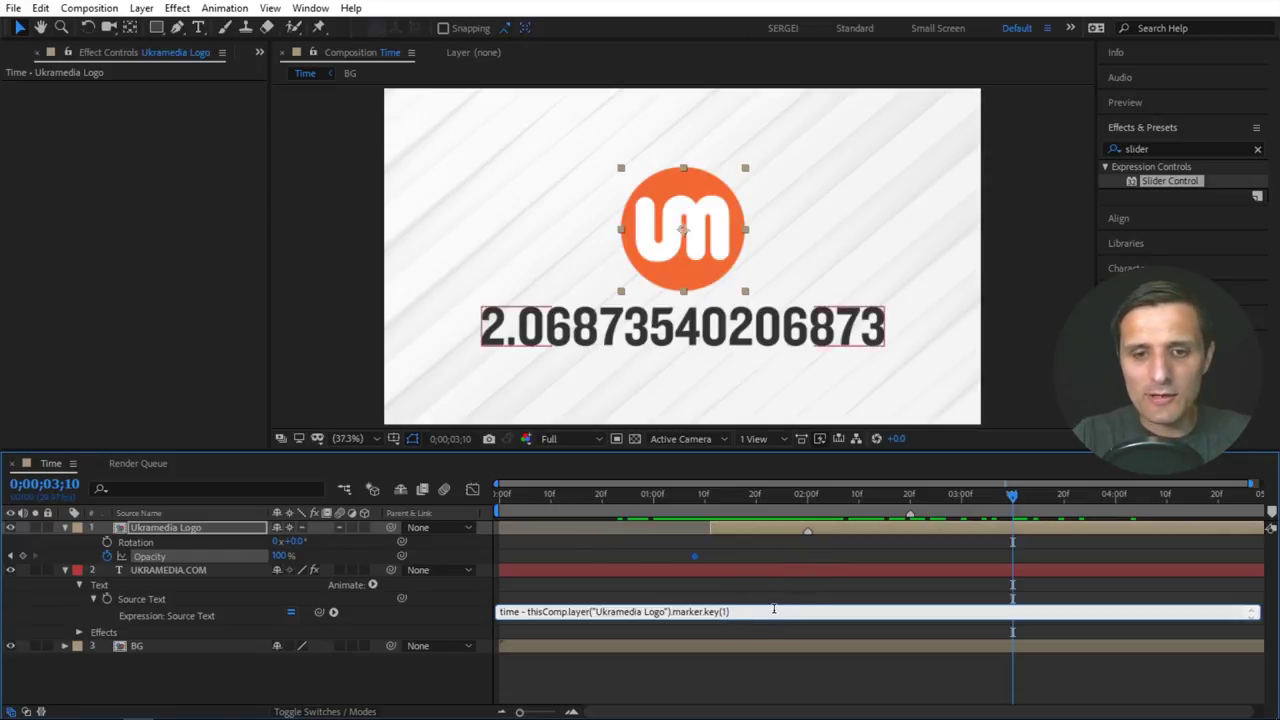
type(".time")
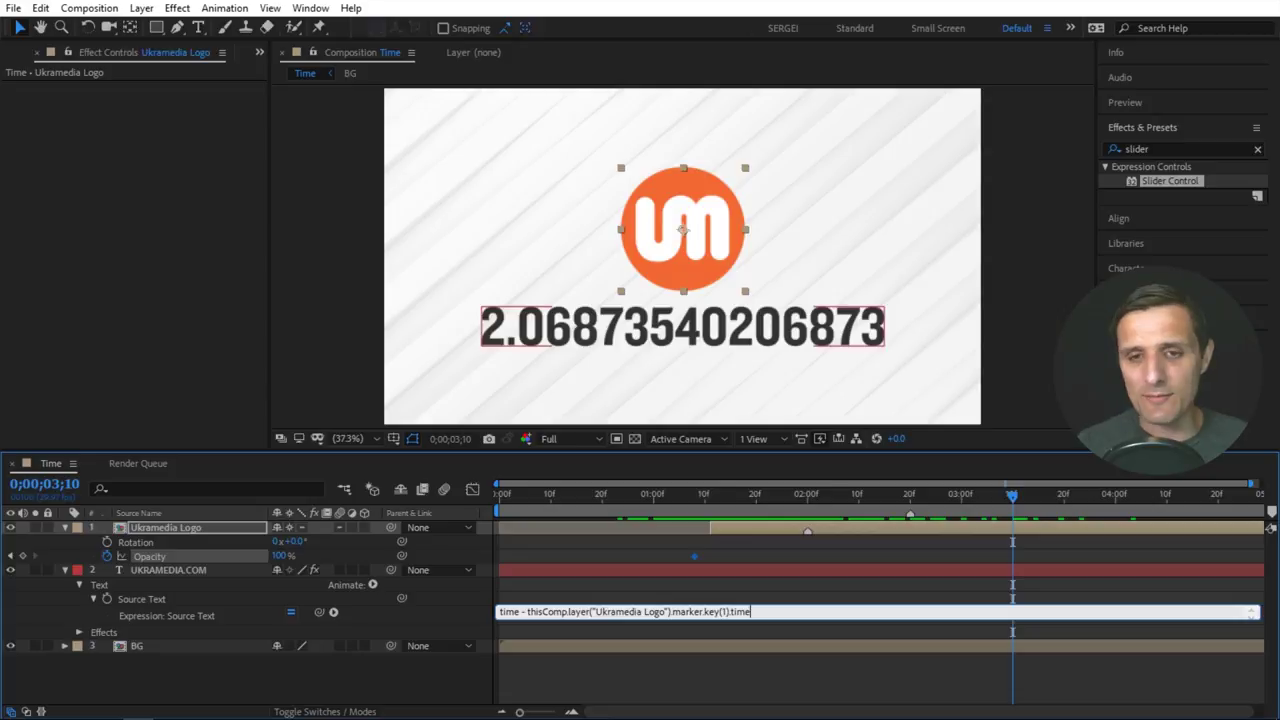
Apply the marker-based expression and move the logo's marker to about 3;04
left_click(860, 585)
left_click(866, 496)
left_click(812, 496)
mouse_move(807, 531)
left_mouse_down()
mouse_move(638, 531)
mouse_move(638, 496)
left_mouse_up()
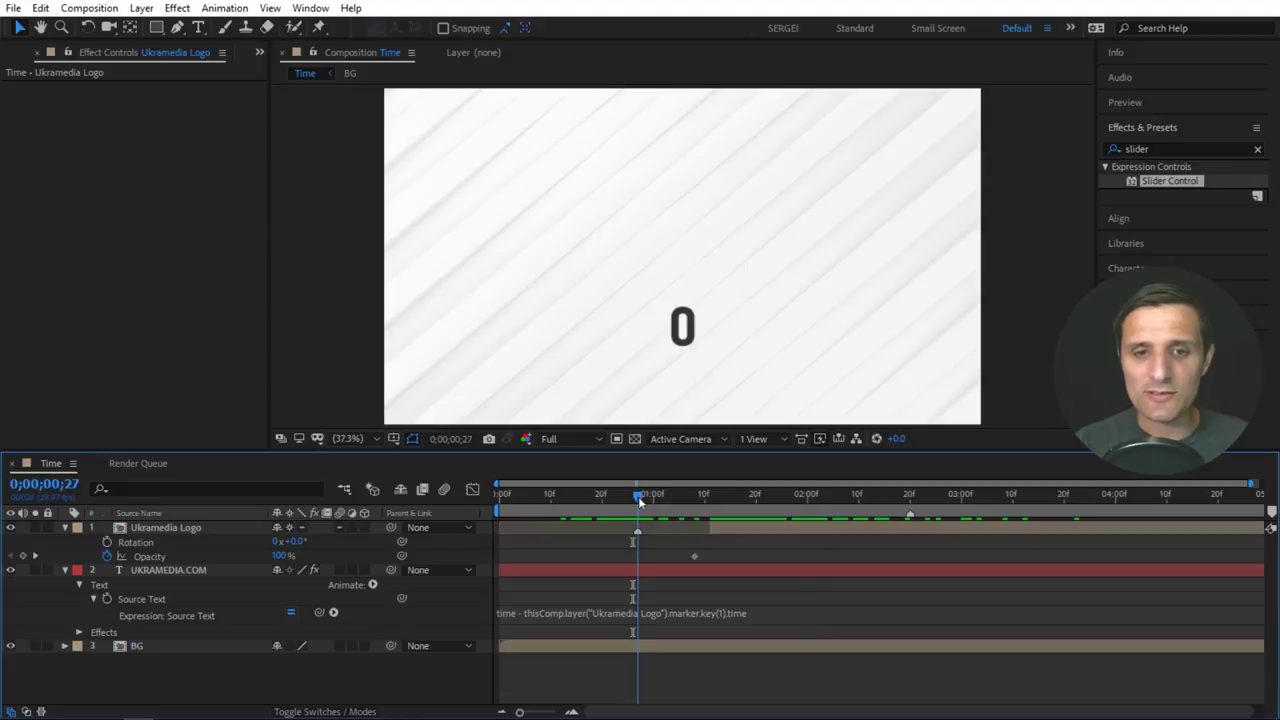
mouse_move(636, 532)
left_mouse_down()
mouse_move(981, 531)
mouse_move(982, 496)
left_mouse_up()
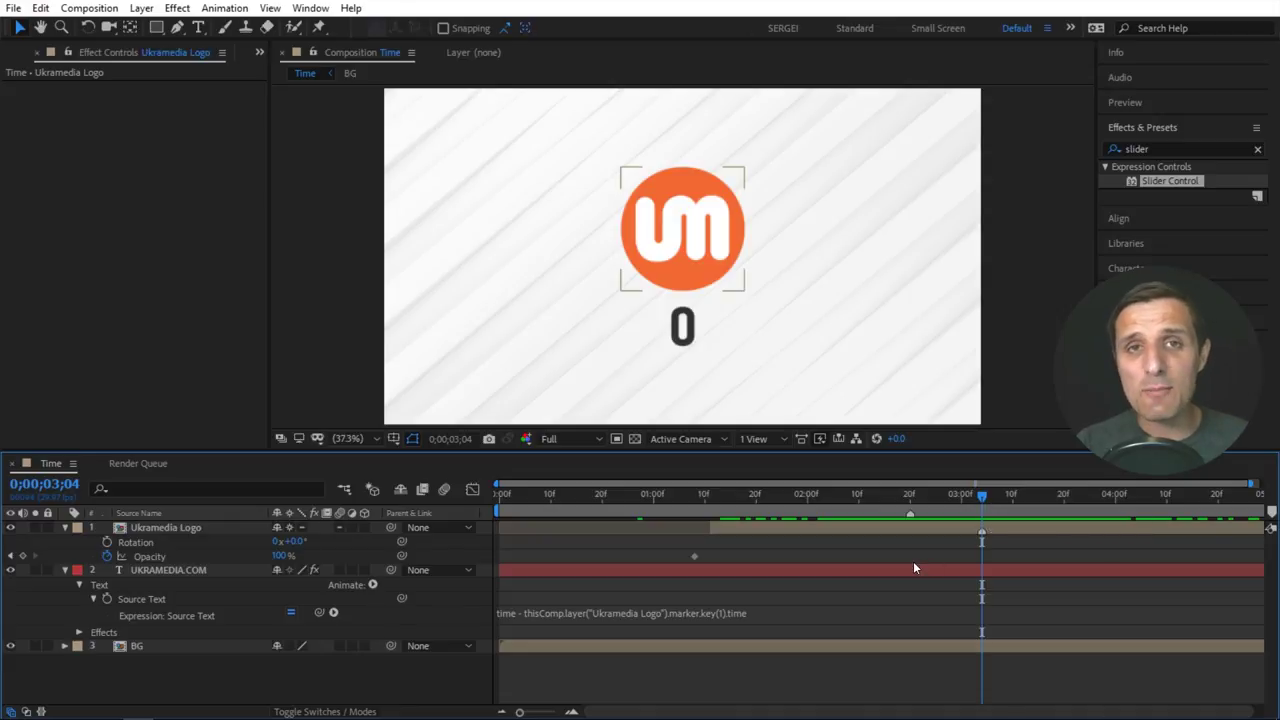
Replace the layer reference in the expression with thisComp.marker.key()
left_click(785, 612)
left_click_drag(785, 612, 527, 614)
type("thisComp")
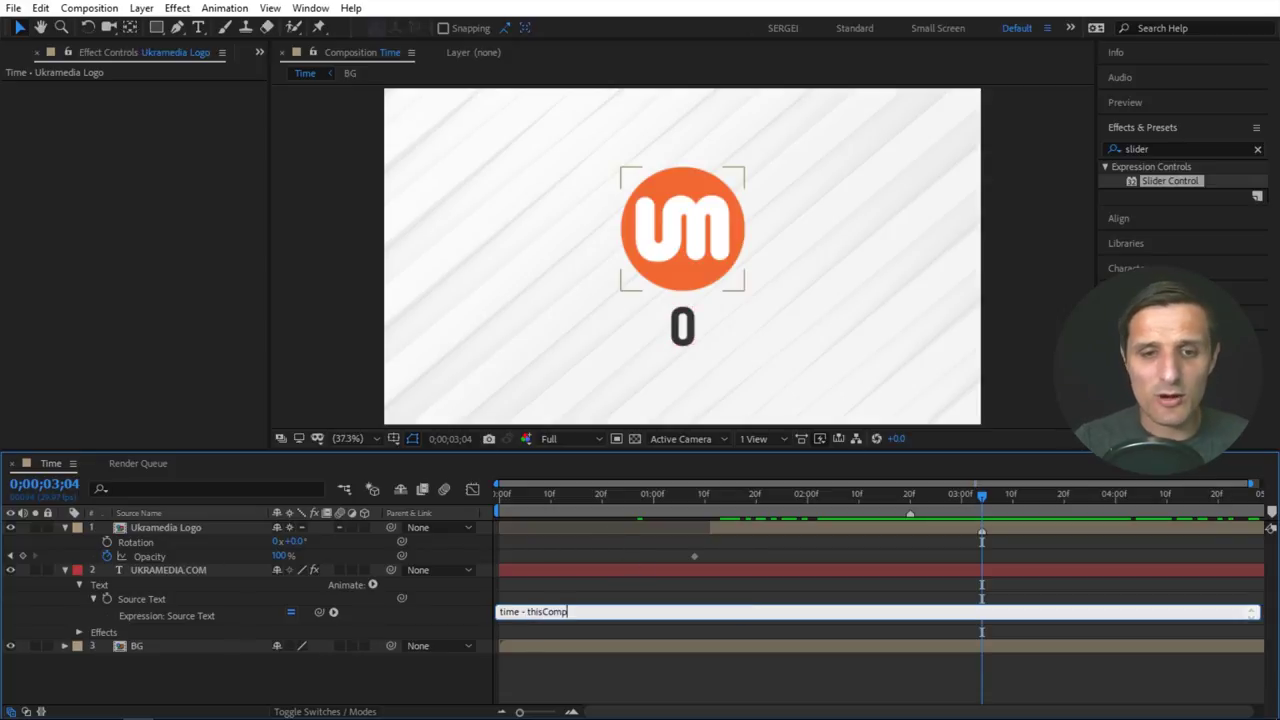
type(".marker.")
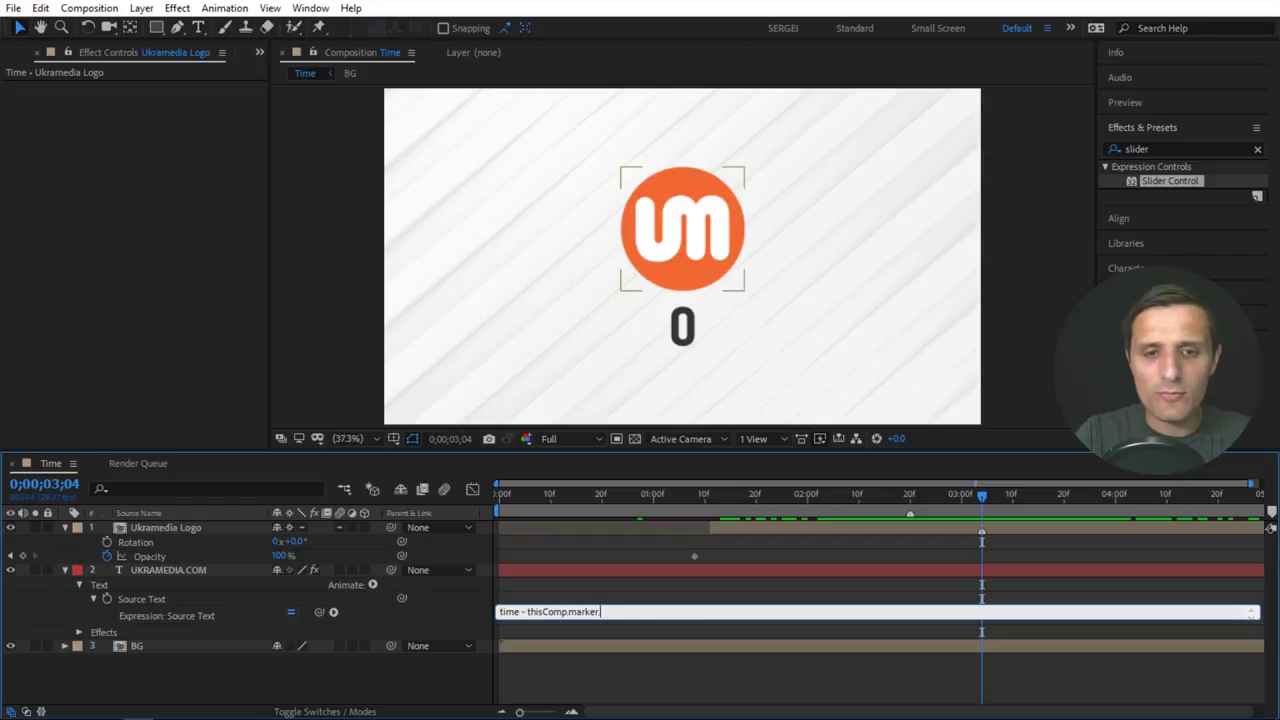
type("key()")
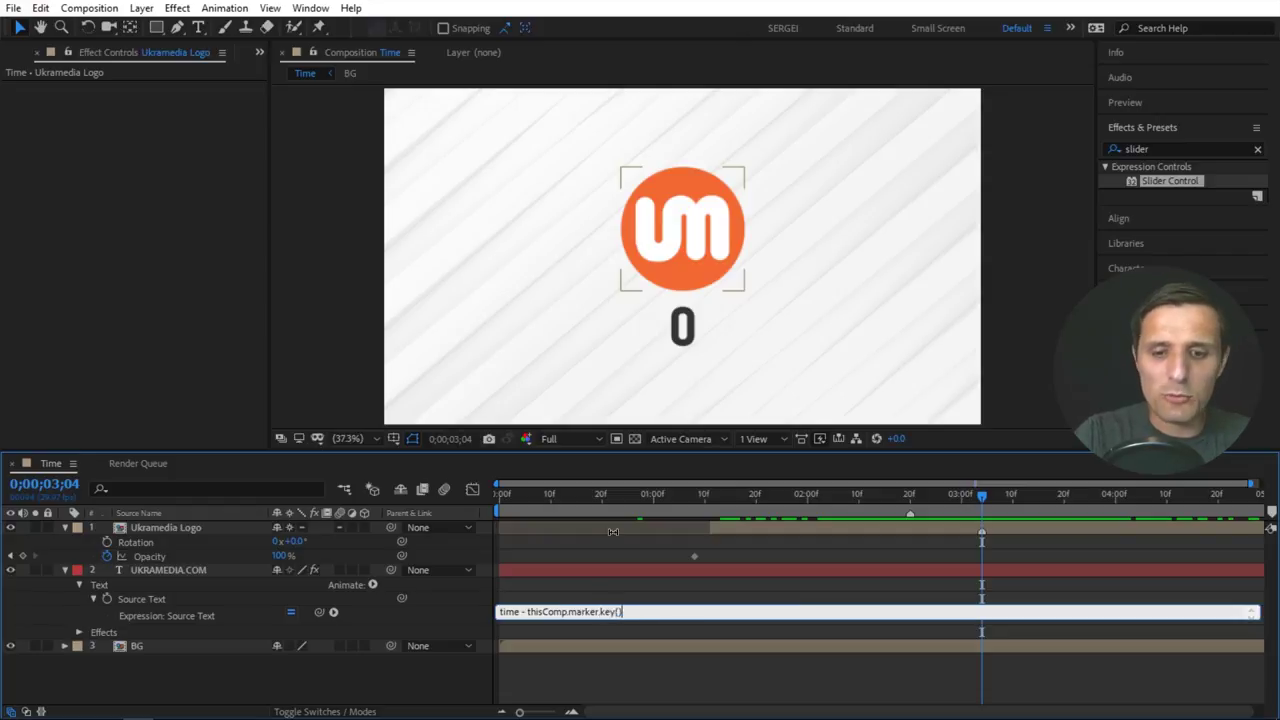
Change the Source Text expression to time - thisComp.marker.key(1).time and check it reads 0 at 2;20
key("Left")
left_click(758, 574)
type("1")
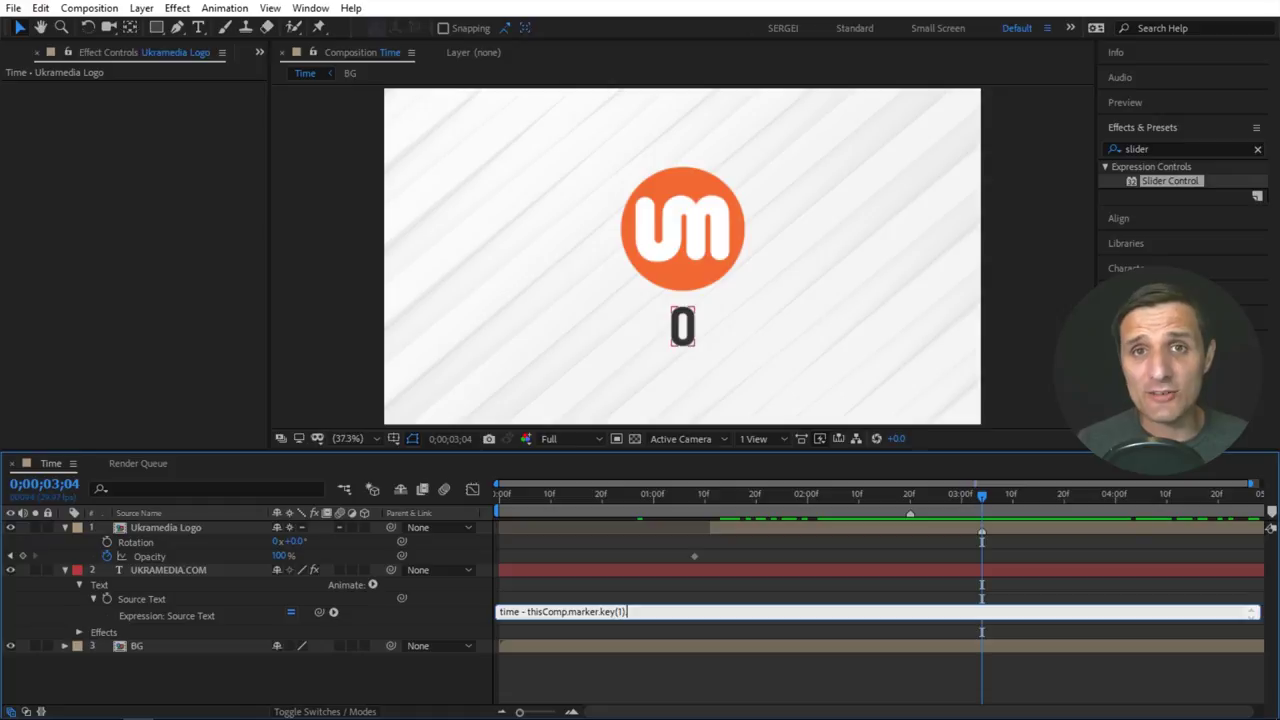
type("time")
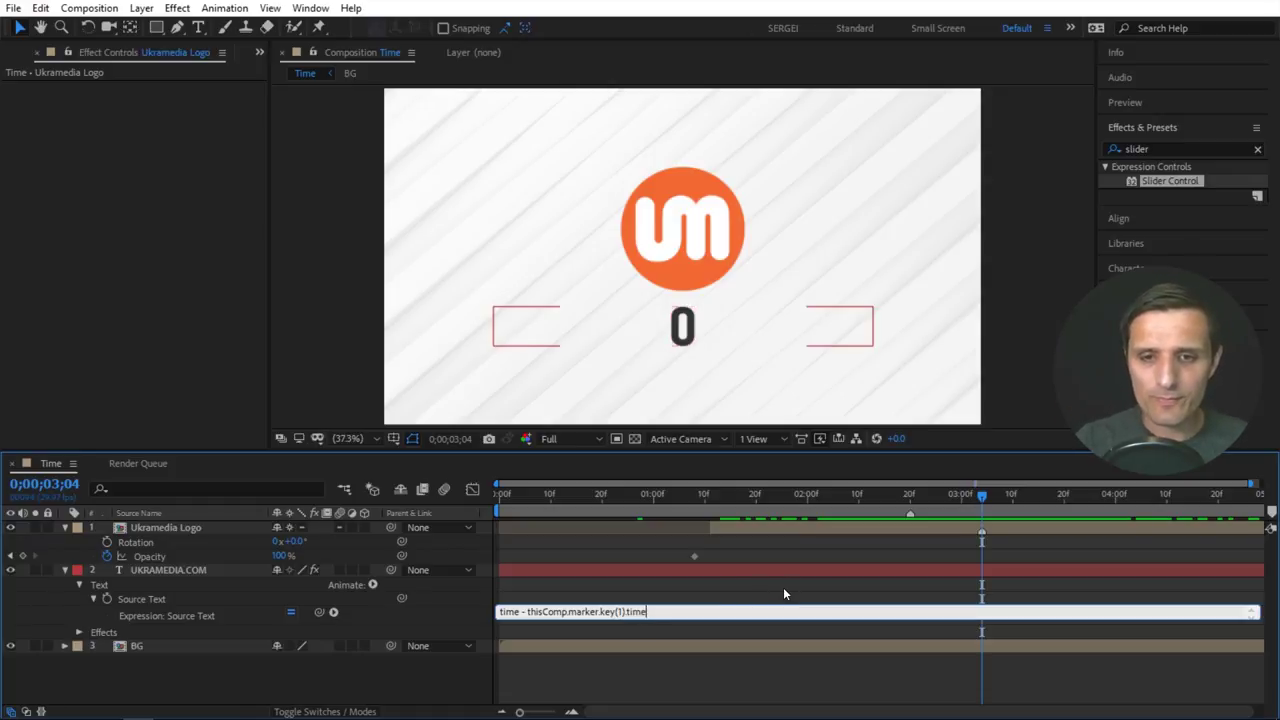
left_click(783, 593)
left_click(911, 497)
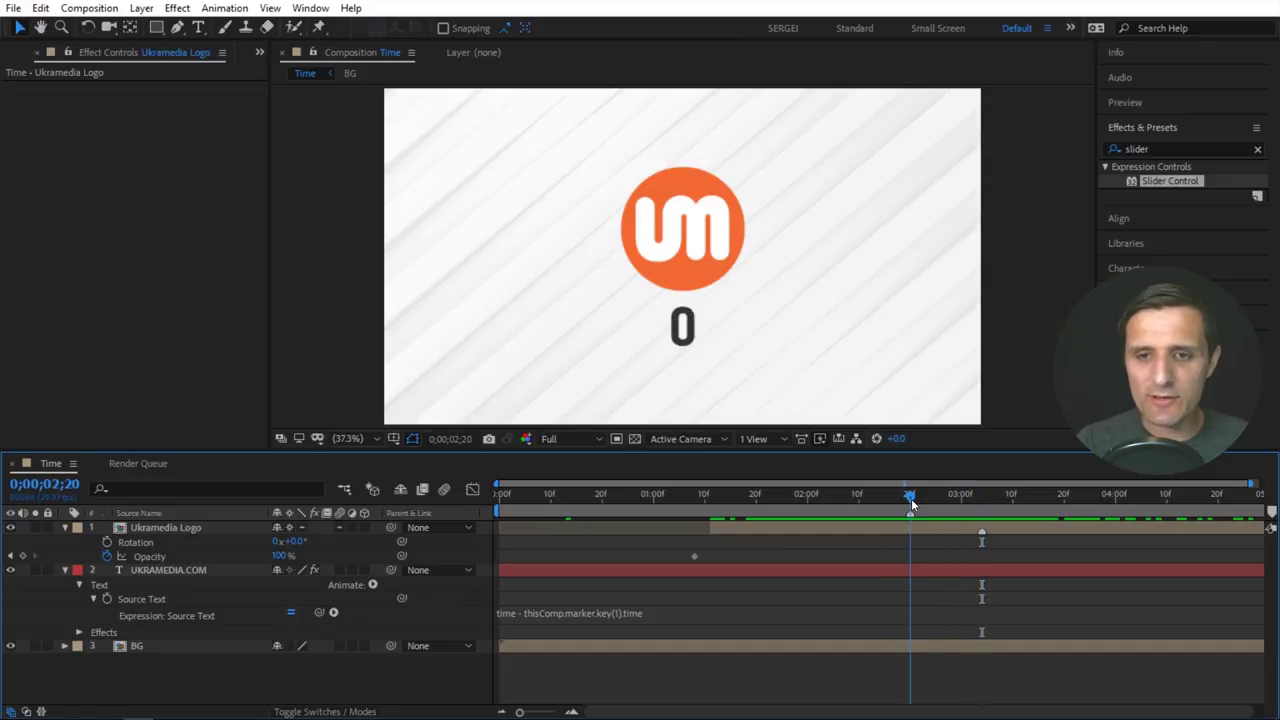
Move the composition marker to about 2;12 and scrub to 2;01, where the counter reads -0.367
left_click(916, 527)
left_click(920, 516)
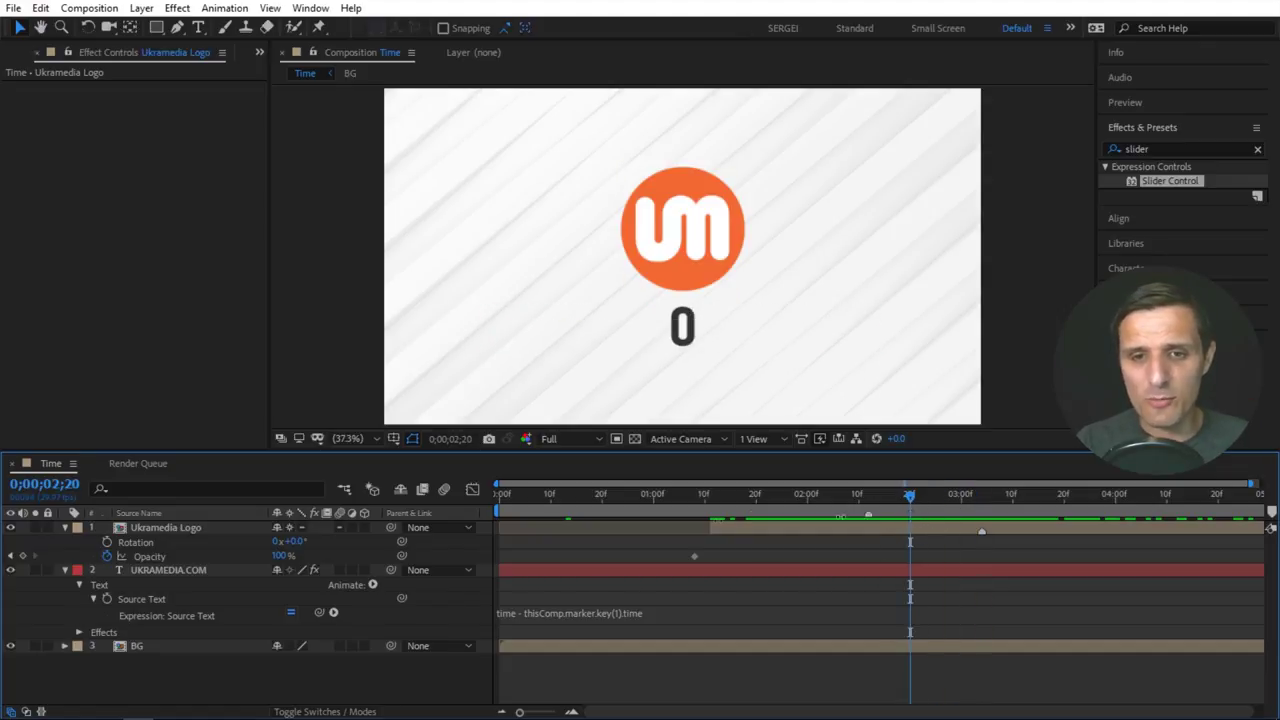
left_click(685, 494)
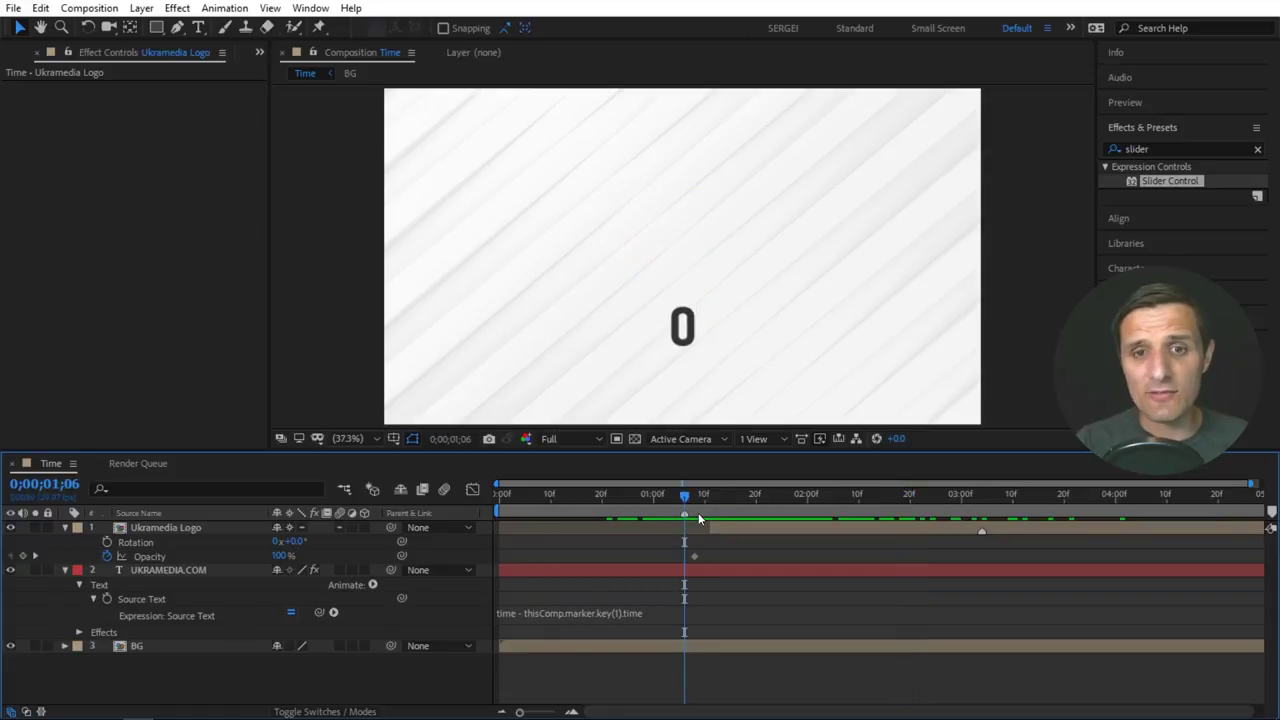
left_click_drag(877, 498, 869, 498)
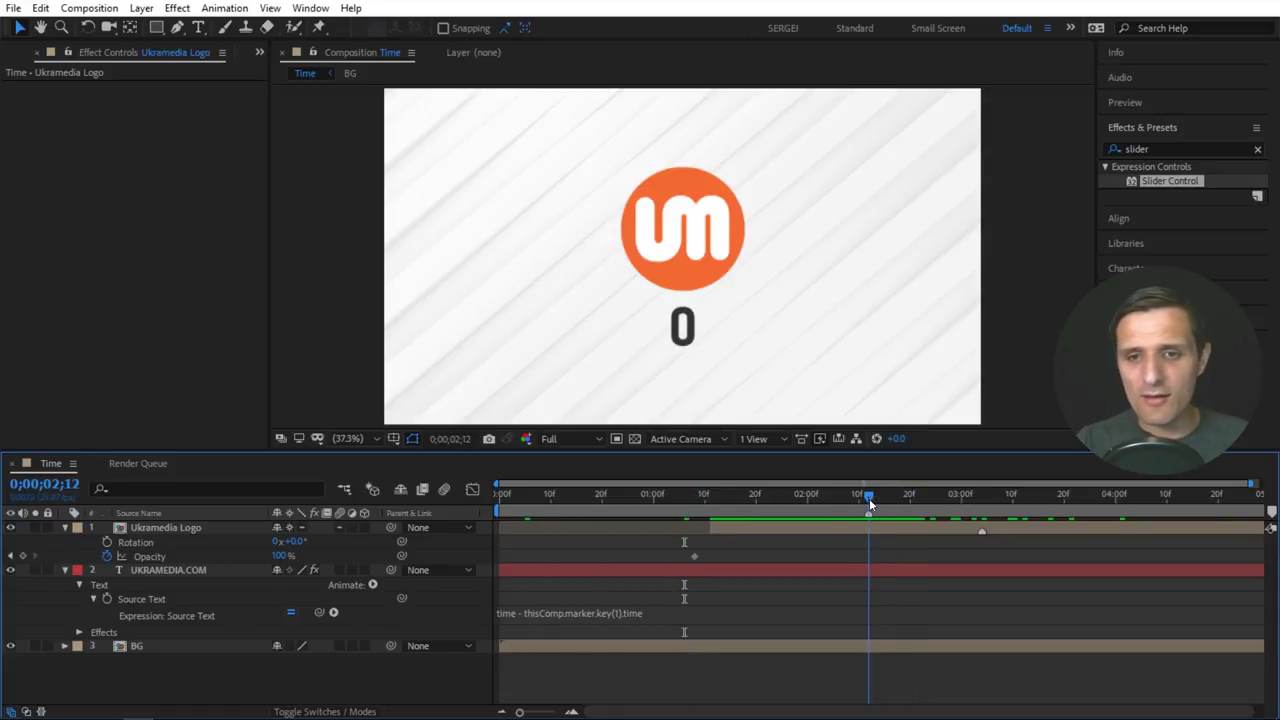
left_click_drag(869, 497, 811, 500)
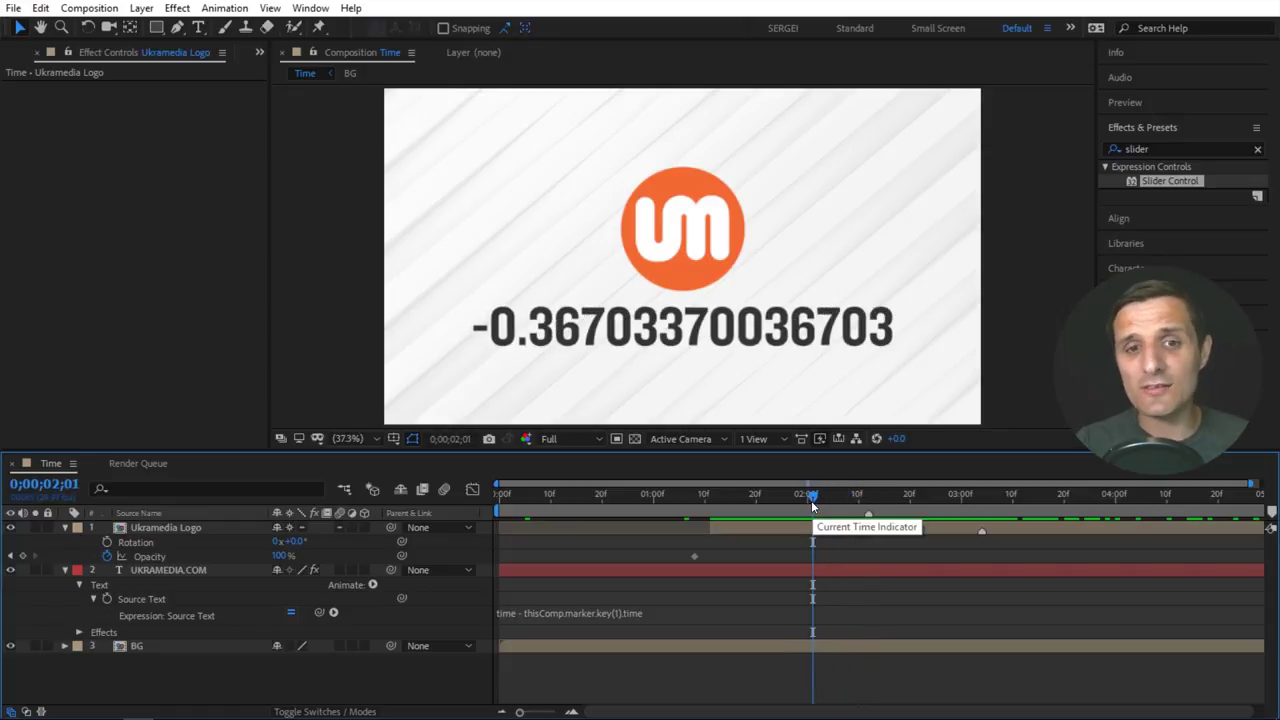